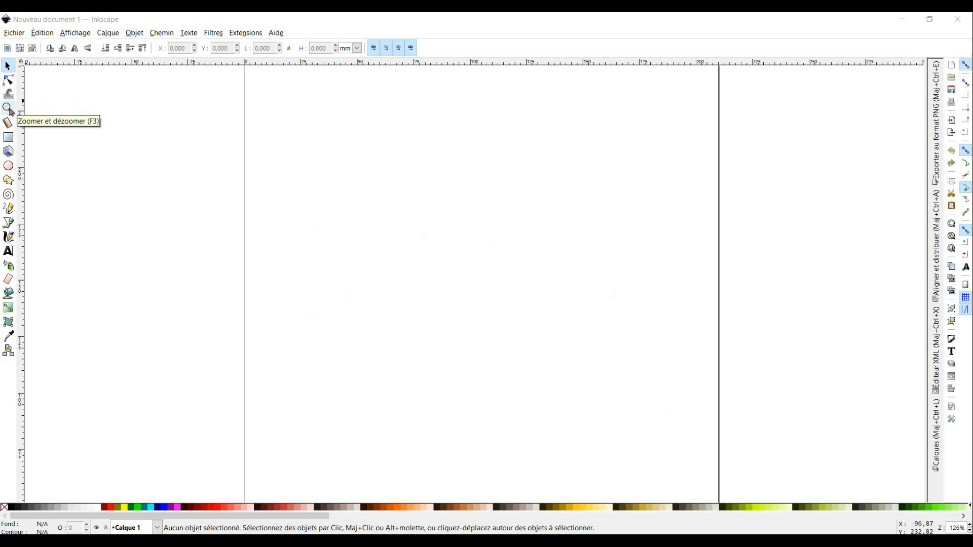
Import page 1 of Patron du Sac Caracas - Taille XSMALL2.pdf using internal import and place it just right of the blank page
{"action": "left_click", "coordinate": [8, 108]}
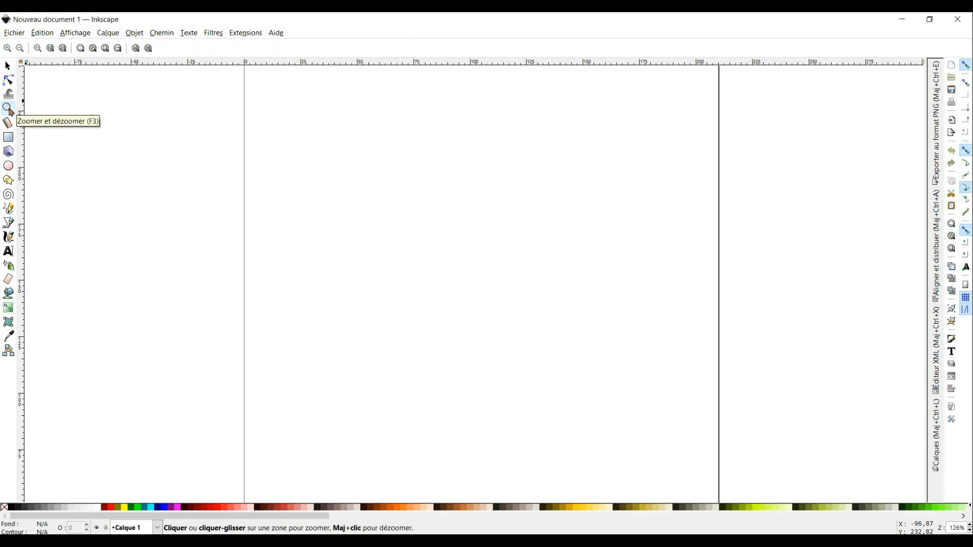
{"action": "left_click", "coordinate": [316, 276], "text": "shift"}
{"action": "left_click", "coordinate": [315, 276], "text": "shift"}
{"action": "left_click", "coordinate": [315, 276], "text": "shift"}
{"action": "left_click", "coordinate": [315, 276], "text": "shift"}
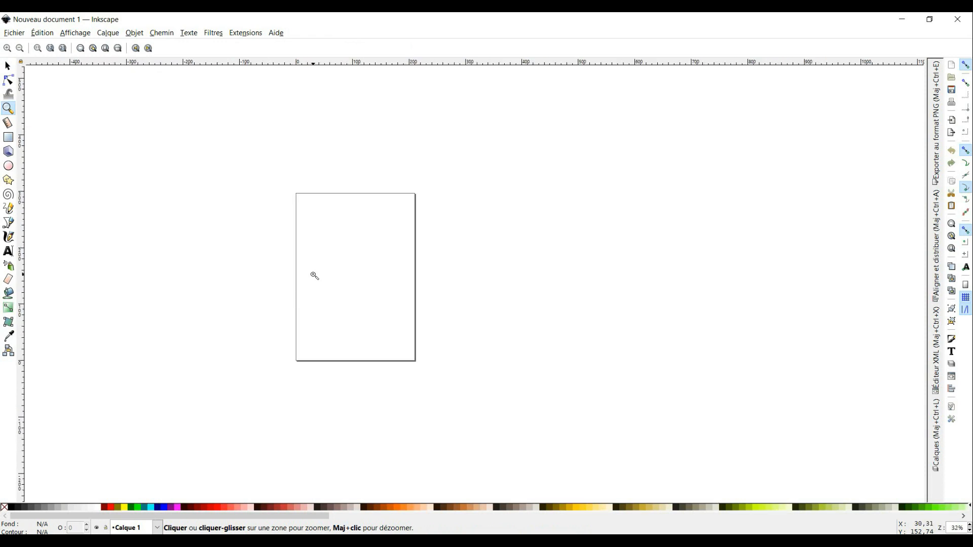
{"action": "left_click", "coordinate": [315, 277], "text": "shift"}
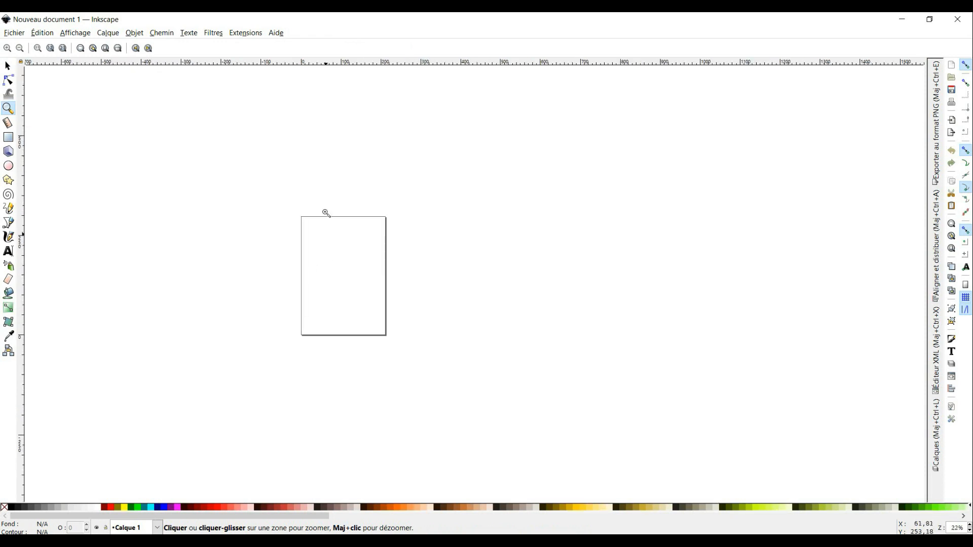
{"action": "left_click", "coordinate": [8, 66]}
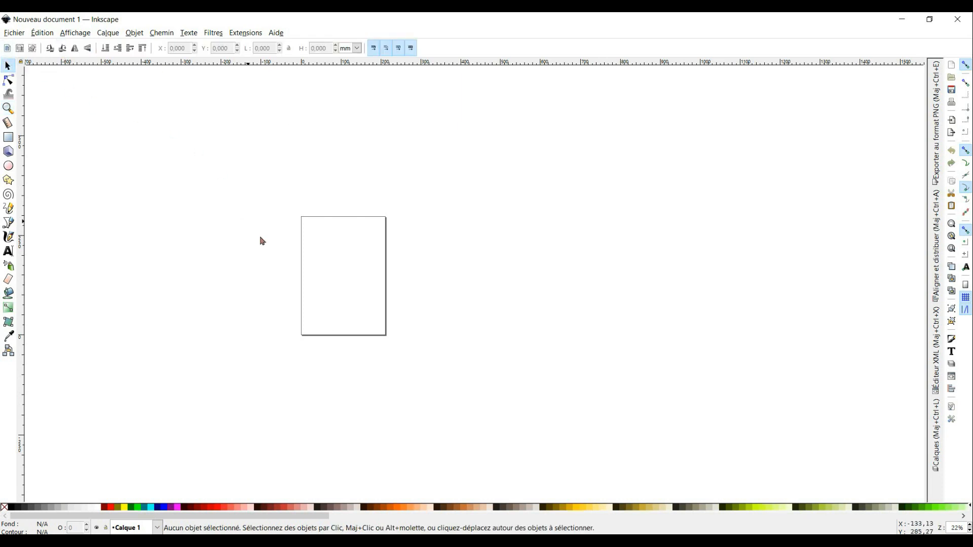
{"action": "left_click", "coordinate": [15, 33]}
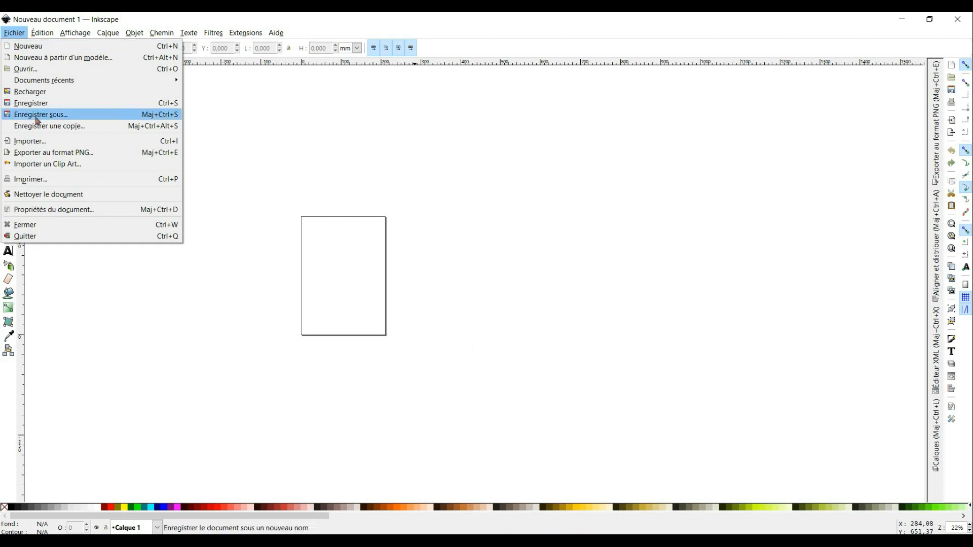
{"action": "left_click", "coordinate": [34, 142]}
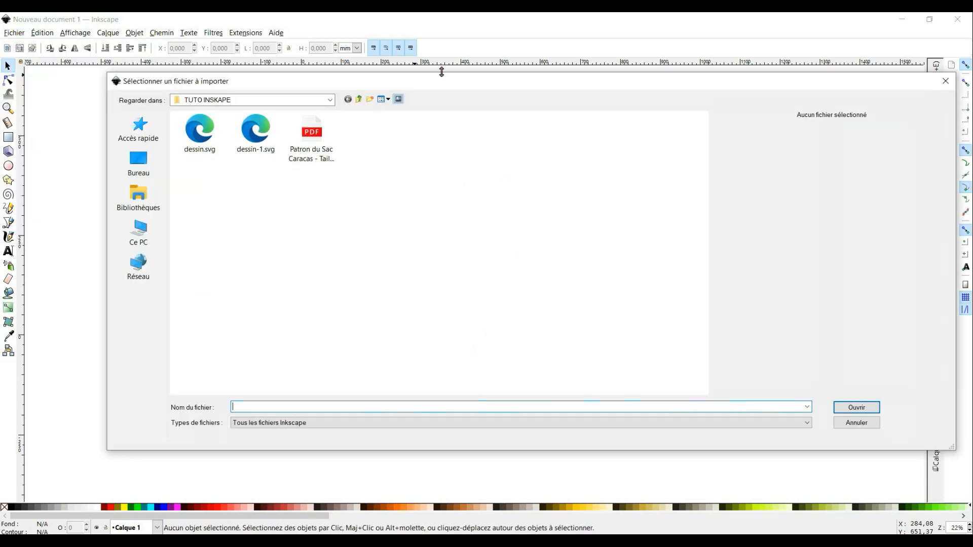
{"action": "left_click", "coordinate": [313, 138]}
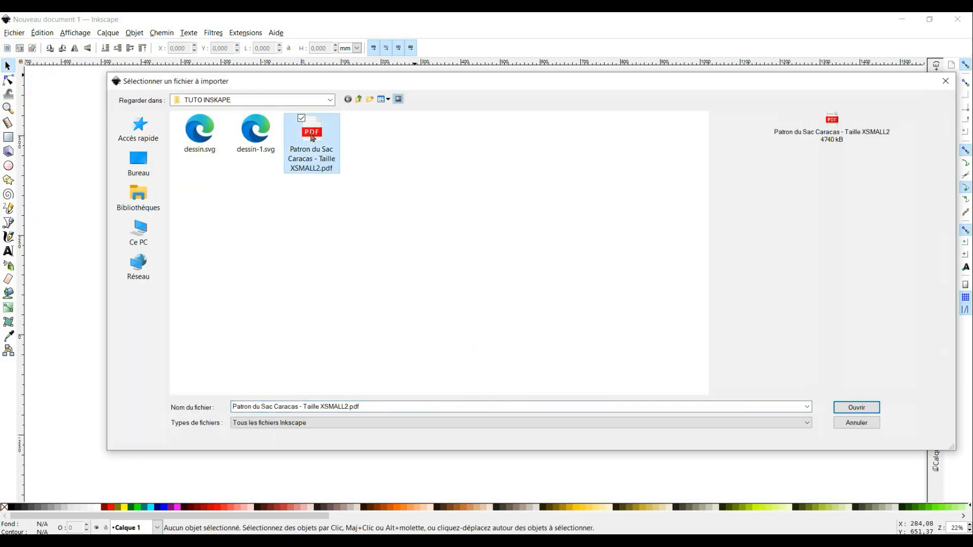
{"action": "double_click", "coordinate": [312, 138]}
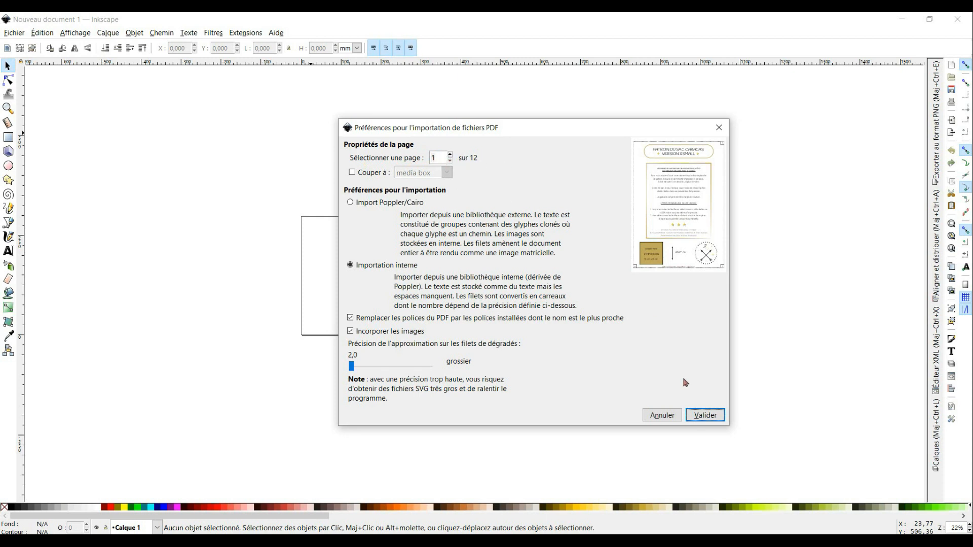
{"action": "left_click", "coordinate": [707, 416]}
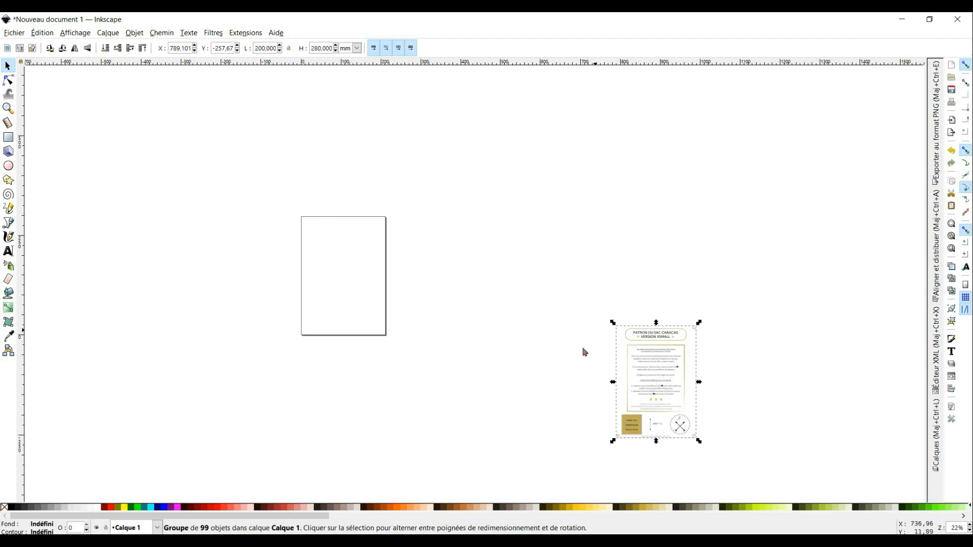
{"action": "left_click_drag", "start_coordinate": [621, 380], "coordinate": [411, 278]}
{"action": "left_click", "coordinate": [517, 329]}
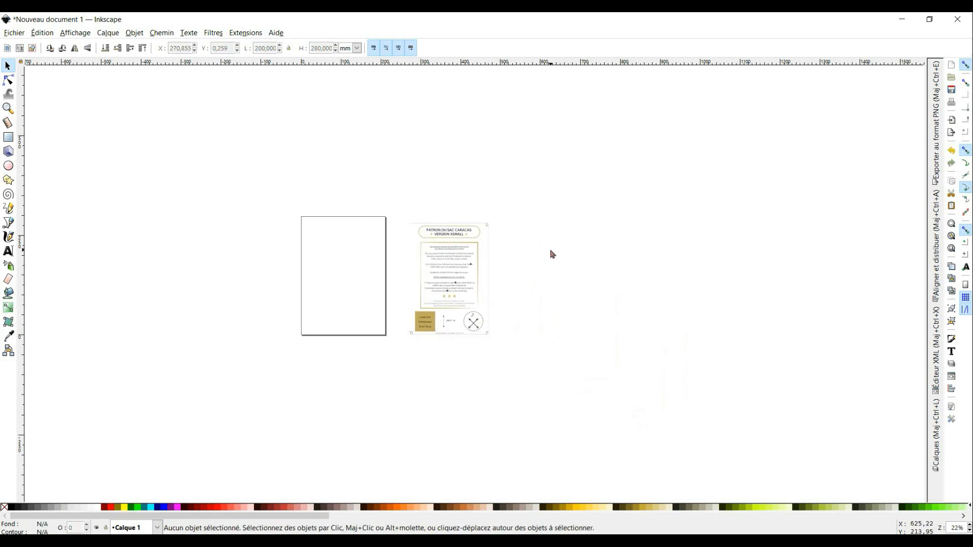
Import page 2 of the same pattern PDF and snap it against the right edge of the first pattern sheet
{"action": "left_click", "coordinate": [952, 121]}
{"action": "double_click", "coordinate": [312, 140]}
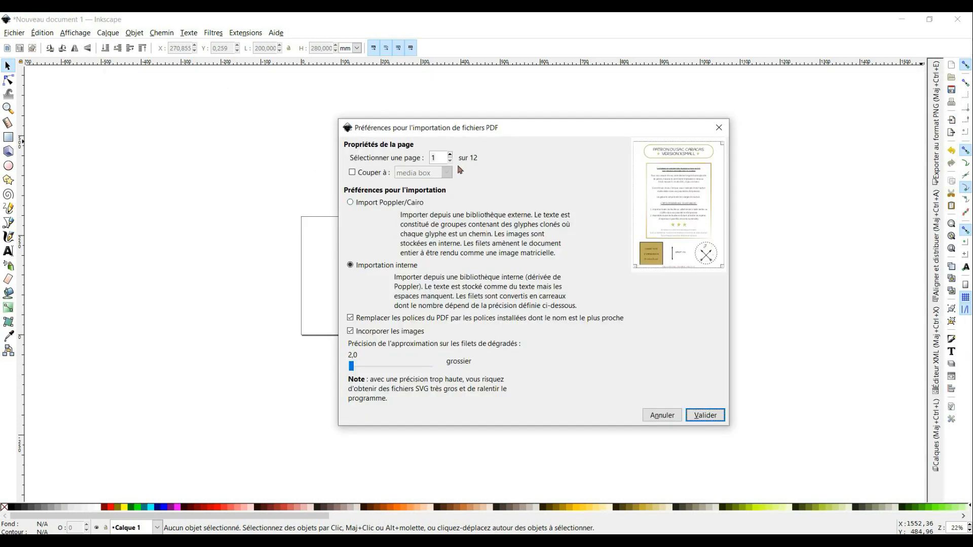
{"action": "left_click", "coordinate": [451, 154]}
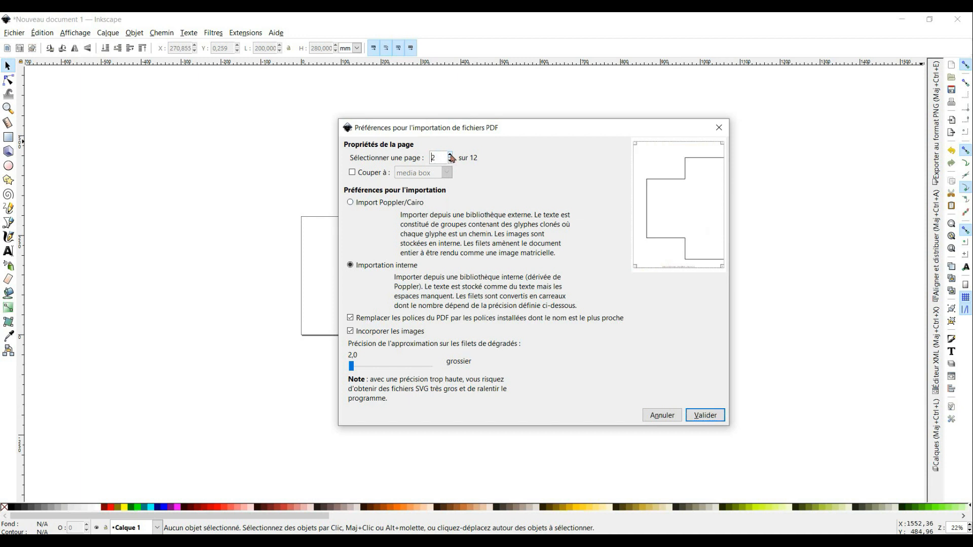
{"action": "left_click", "coordinate": [705, 415]}
{"action": "left_click_drag", "start_coordinate": [664, 445], "coordinate": [491, 305]}
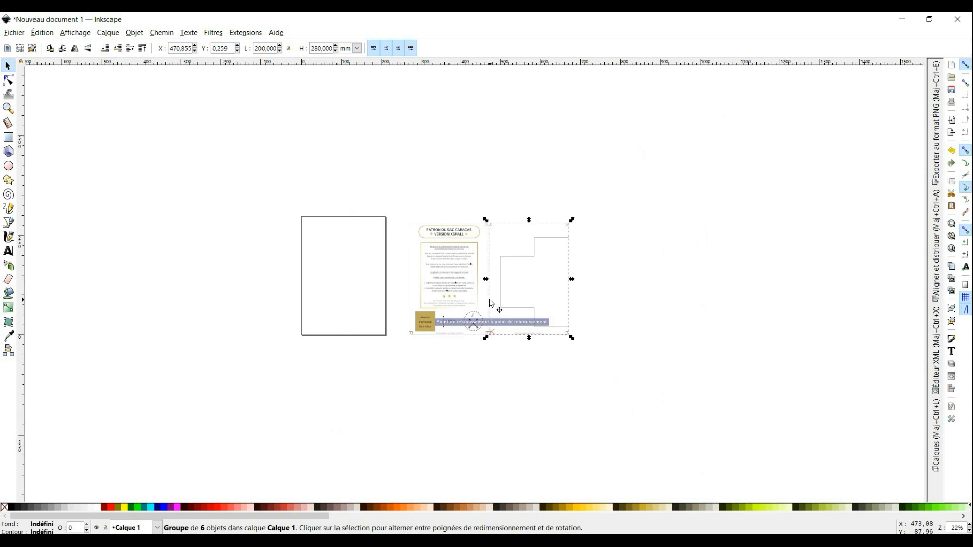
{"action": "left_click", "coordinate": [657, 360]}
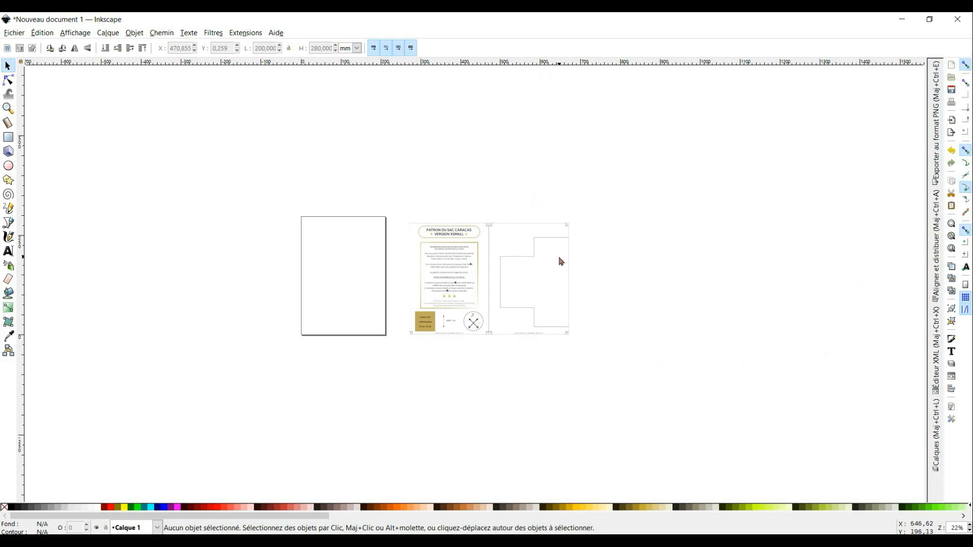
Import page 3 of the pattern PDF and snap it against the right edge of sheet 2
{"action": "left_click", "coordinate": [953, 119]}
{"action": "double_click", "coordinate": [312, 143]}
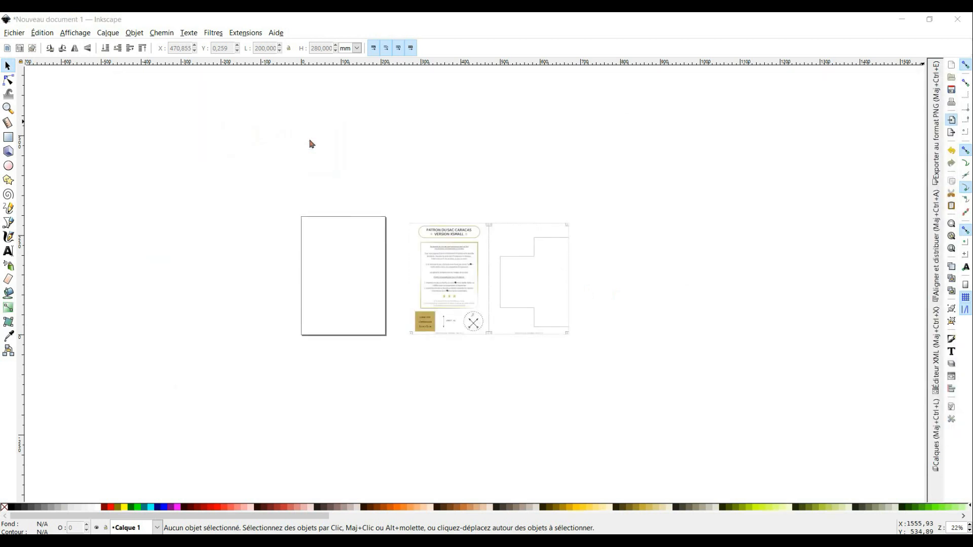
{"action": "left_click", "coordinate": [450, 154]}
{"action": "left_click", "coordinate": [449, 155]}
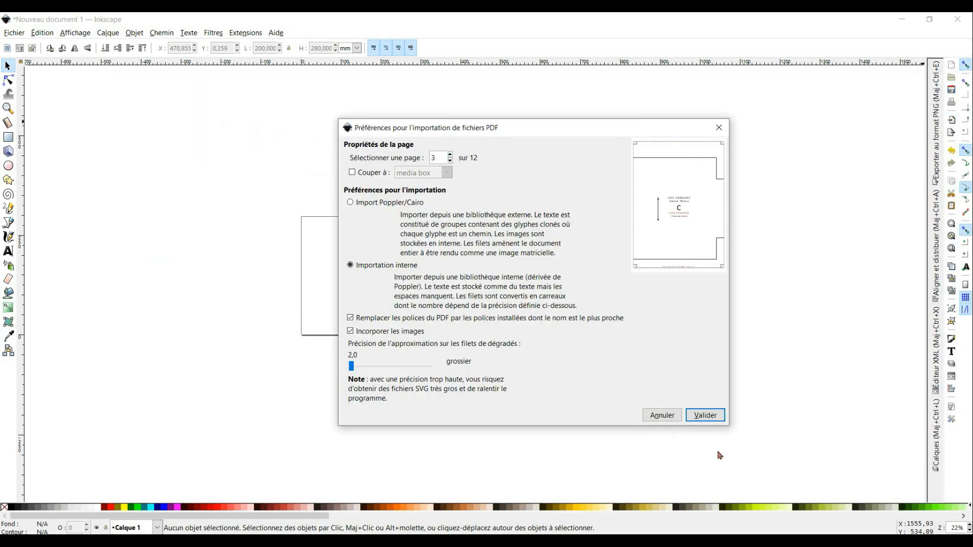
{"action": "left_click", "coordinate": [705, 415]}
{"action": "left_click_drag", "start_coordinate": [669, 434], "coordinate": [569, 296]}
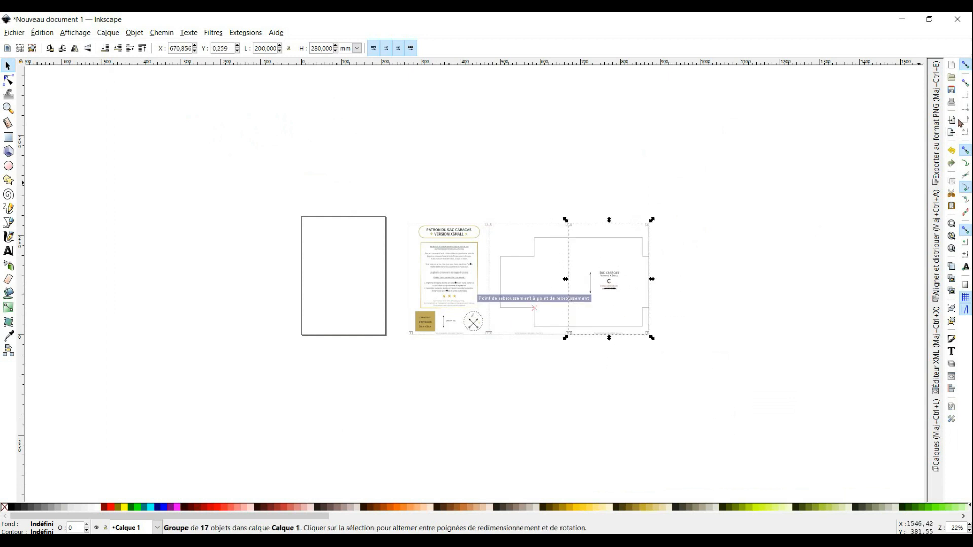
Import page 4 of the pattern PDF and snap it against the right edge of sheet 3
{"action": "left_click", "coordinate": [952, 123]}
{"action": "left_click", "coordinate": [328, 144]}
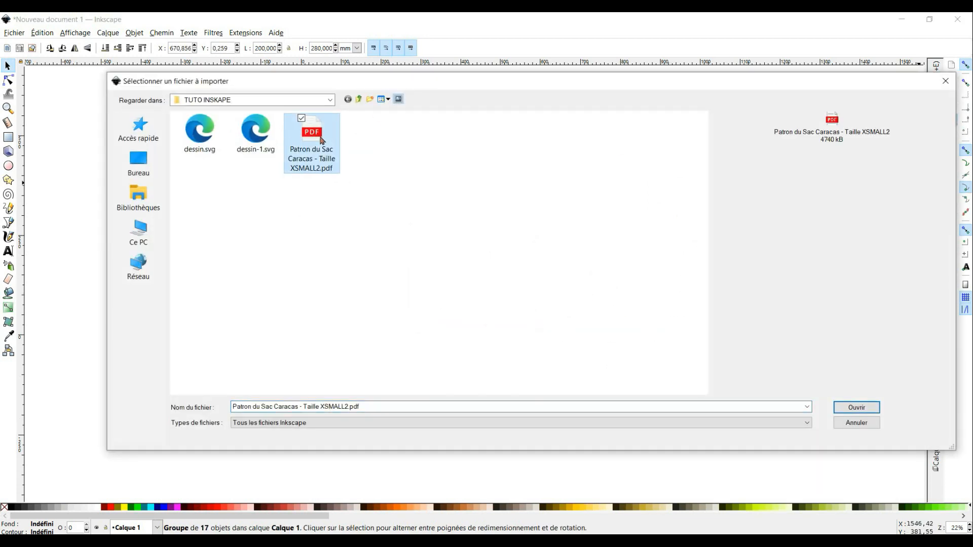
{"action": "double_click", "coordinate": [327, 144]}
{"action": "left_click", "coordinate": [705, 415]}
{"action": "left_click_drag", "start_coordinate": [715, 419], "coordinate": [652, 308]}
Import page 5 of the pattern PDF and snap it against the right edge of sheet 4
{"action": "left_click", "coordinate": [952, 120]}
{"action": "double_click", "coordinate": [313, 132]}
{"action": "double_click", "coordinate": [439, 156]}
{"action": "type", "text": "5"}
{"action": "left_click", "coordinate": [705, 416]}
{"action": "left_click_drag", "start_coordinate": [667, 439], "coordinate": [731, 300]}
Import page 6 of the pattern PDF and snap it at the right end of the upper row
{"action": "left_click", "coordinate": [952, 121]}
{"action": "double_click", "coordinate": [313, 131]}
{"action": "left_click", "coordinate": [705, 415]}
{"action": "left_click_drag", "start_coordinate": [650, 410], "coordinate": [825, 305]}
Import page 7 of the pattern PDF and snap it directly beneath sheet 1 to start a second row
{"action": "left_click", "coordinate": [952, 120]}
{"action": "double_click", "coordinate": [313, 131]}
{"action": "left_click", "coordinate": [705, 416]}
{"action": "left_click_drag", "start_coordinate": [678, 458], "coordinate": [411, 428]}
Import page 8 of the pattern PDF and snap it to the right of sheet 7 in the second row
{"action": "left_click", "coordinate": [952, 120]}
{"action": "double_click", "coordinate": [374, 252]}
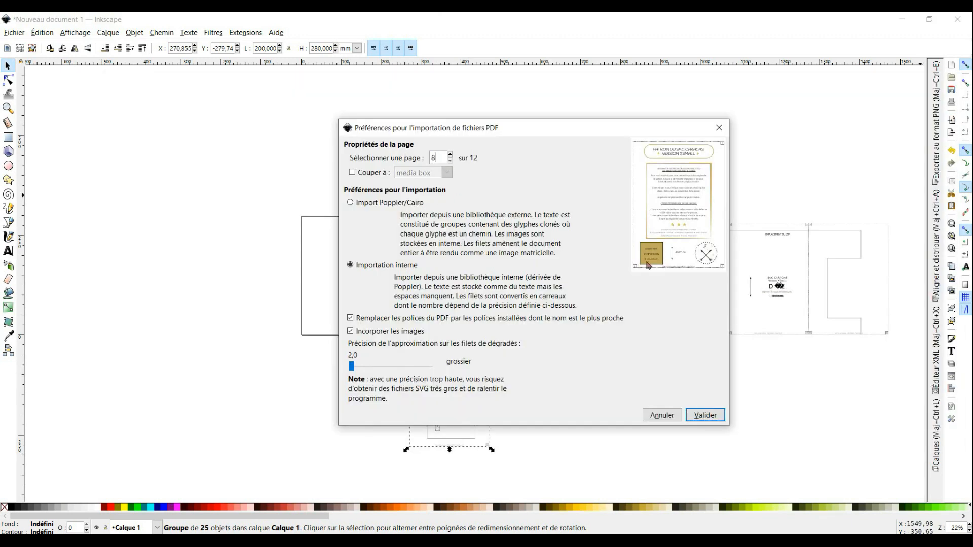
{"action": "left_click", "coordinate": [705, 416]}
{"action": "left_click_drag", "start_coordinate": [669, 471], "coordinate": [490, 449]}
Import page 9 of the pattern PDF and snap it to the right of sheet 8 in the second row
{"action": "left_click", "coordinate": [952, 120]}
{"action": "double_click", "coordinate": [313, 131]}
{"action": "double_click", "coordinate": [435, 158]}
{"action": "type", "text": "9"}
{"action": "left_click", "coordinate": [705, 416]}
{"action": "left_click_drag", "start_coordinate": [580, 451], "coordinate": [629, 406]}
Import page 10 of the pattern PDF and snap it to the right of sheet 9 in the second row
{"action": "left_click", "coordinate": [952, 121]}
{"action": "double_click", "coordinate": [314, 131]}
{"action": "left_click", "coordinate": [704, 415]}
Import page 11 of the pattern PDF and snap it to the right of sheet 10 in the second row
{"action": "left_click", "coordinate": [952, 120]}
{"action": "double_click", "coordinate": [313, 130]}
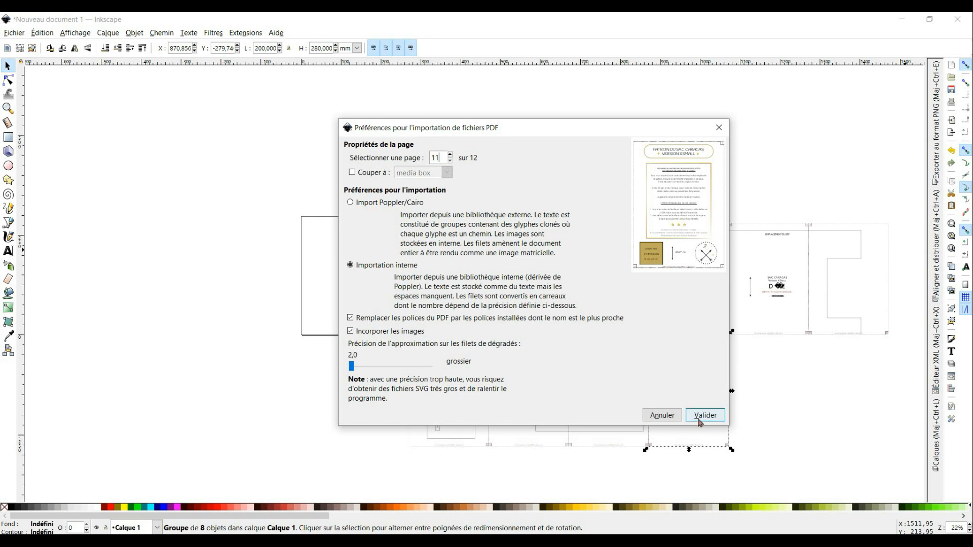
{"action": "left_click", "coordinate": [705, 415]}
{"action": "left_click_drag", "start_coordinate": [767, 386], "coordinate": [795, 407]}
{"action": "left_click_drag", "start_coordinate": [733, 300], "coordinate": [730, 297]}
Import page 12 of the pattern PDF and snap it at the right end of the second row
{"action": "left_click", "coordinate": [952, 120]}
{"action": "double_click", "coordinate": [314, 131]}
{"action": "left_click", "coordinate": [442, 157]}
{"action": "type", "text": "2"}
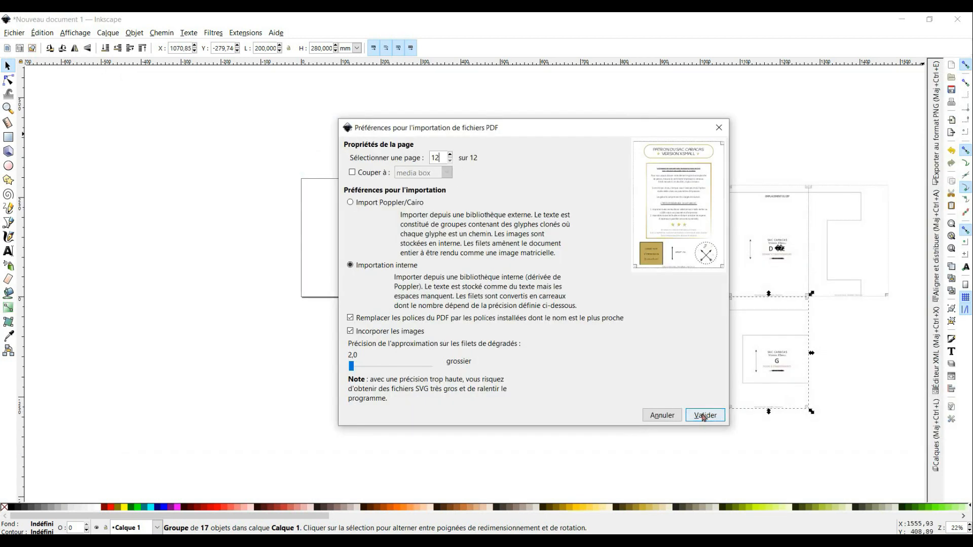
{"action": "left_click", "coordinate": [704, 417]}
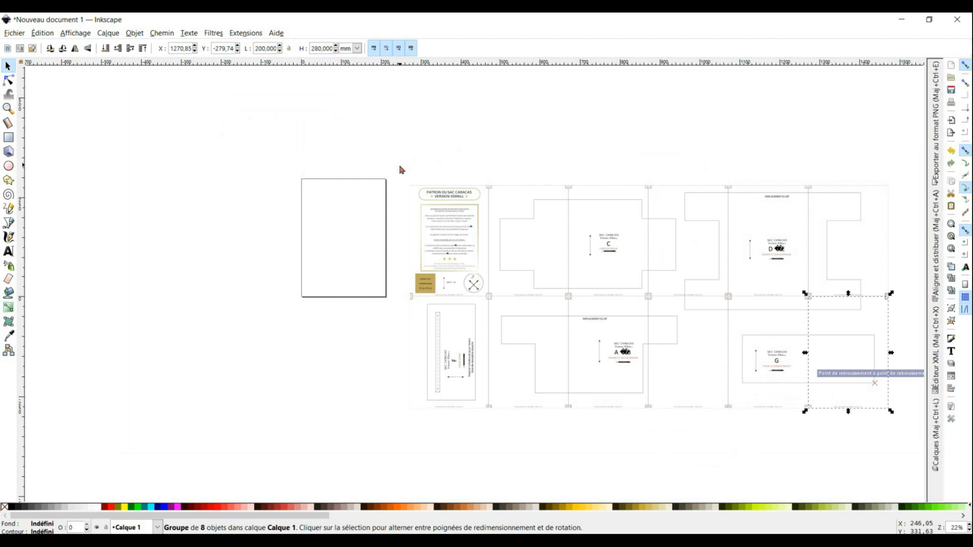
Select all 12 assembled pattern sheets and ungroup them
{"action": "left_click_drag", "start_coordinate": [401, 170], "coordinate": [912, 435]}
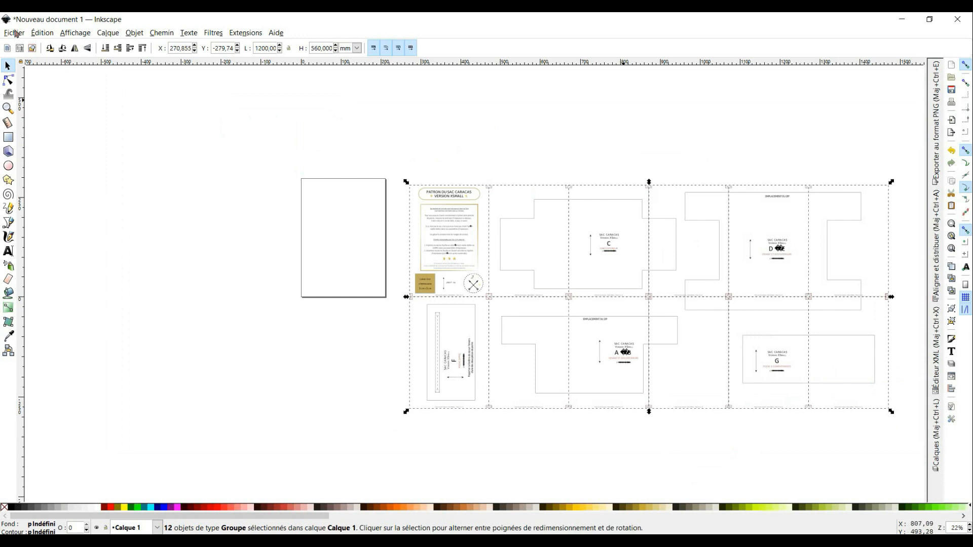
{"action": "left_click", "coordinate": [131, 34]}
{"action": "left_click", "coordinate": [108, 17]}
{"action": "left_click", "coordinate": [133, 34]}
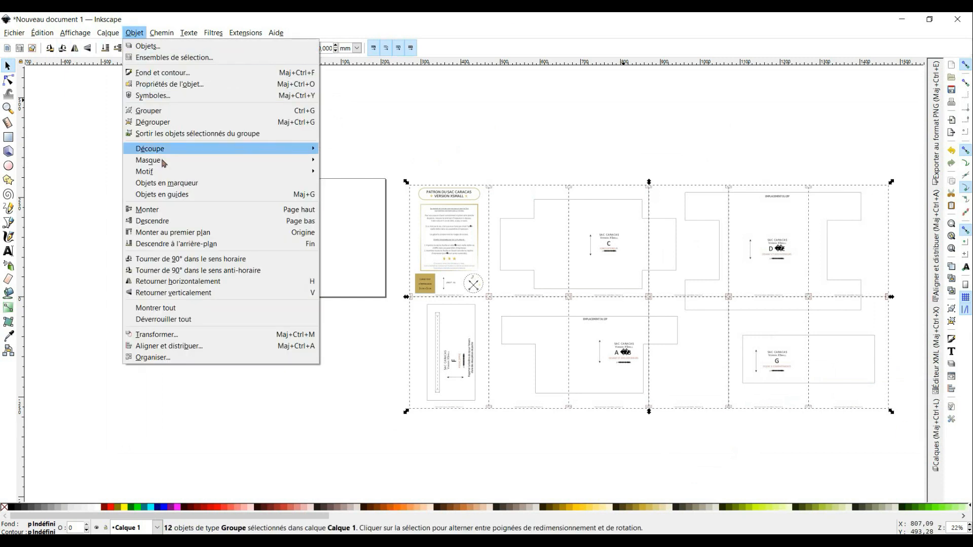
{"action": "left_click", "coordinate": [163, 123]}
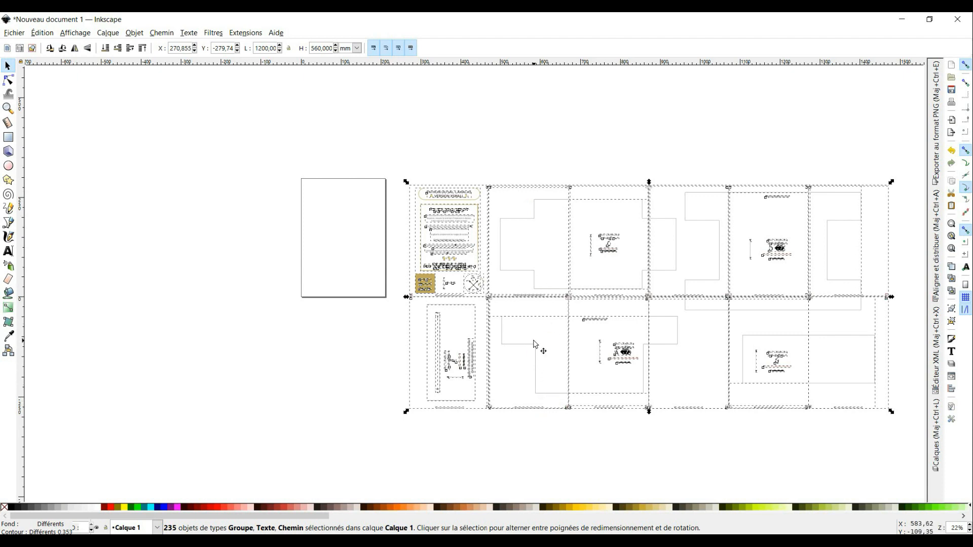
Select the assembled pattern's objects again and ungroup the nested groups a second time
{"action": "left_click", "coordinate": [532, 151]}
{"action": "left_click_drag", "start_coordinate": [423, 176], "coordinate": [464, 444]}
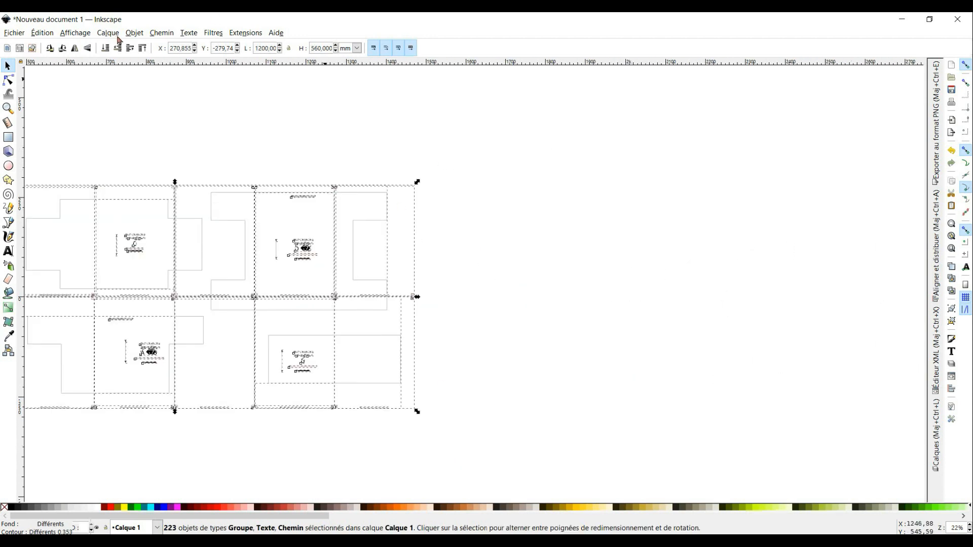
{"action": "left_click", "coordinate": [134, 32]}
{"action": "left_click", "coordinate": [152, 121]}
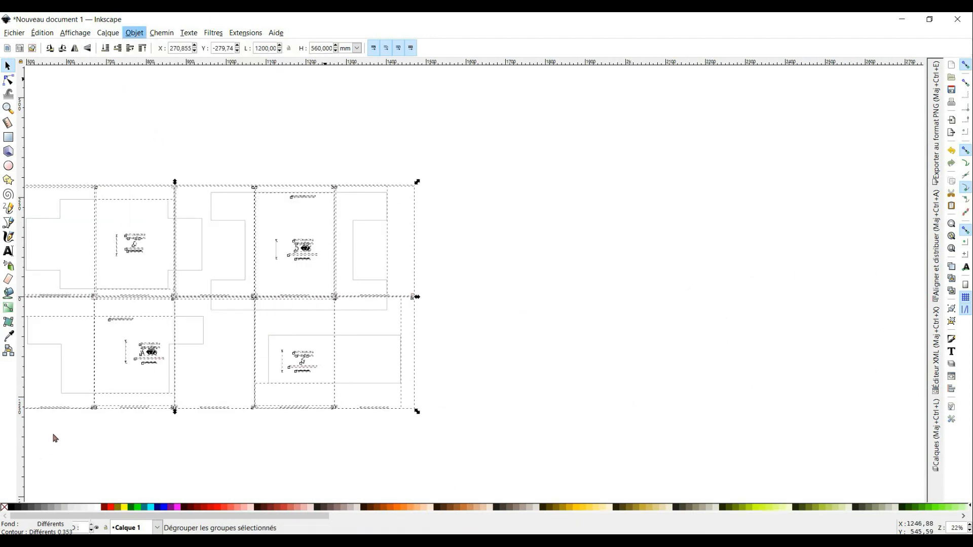
Reselect the whole assembled pattern, ungroup the remaining nested groups once more, and clear the selection
{"action": "left_click", "coordinate": [70, 456]}
{"action": "left_click_drag", "start_coordinate": [64, 449], "coordinate": [15, 446]}
{"action": "left_click_drag", "start_coordinate": [28, 159], "coordinate": [538, 429]}
{"action": "left_click", "coordinate": [135, 33]}
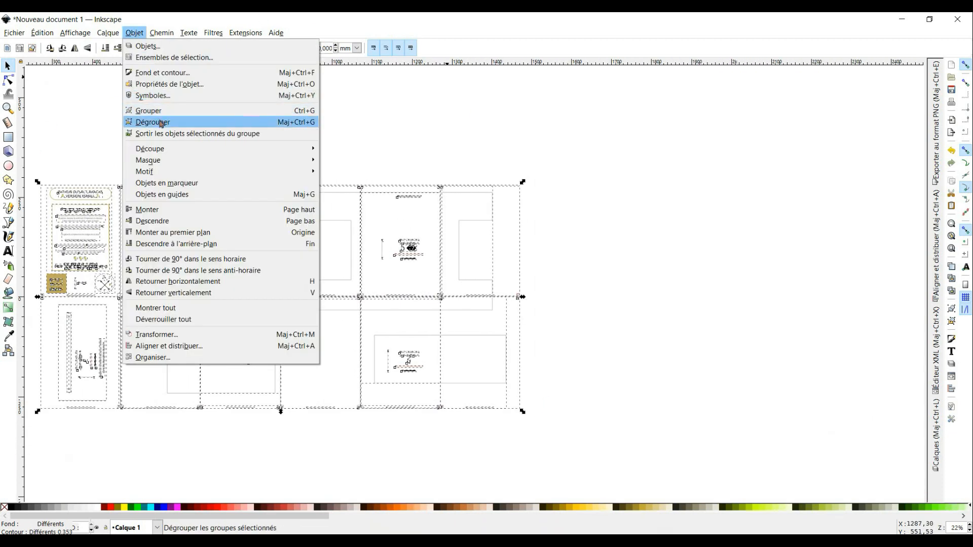
{"action": "left_click", "coordinate": [162, 122]}
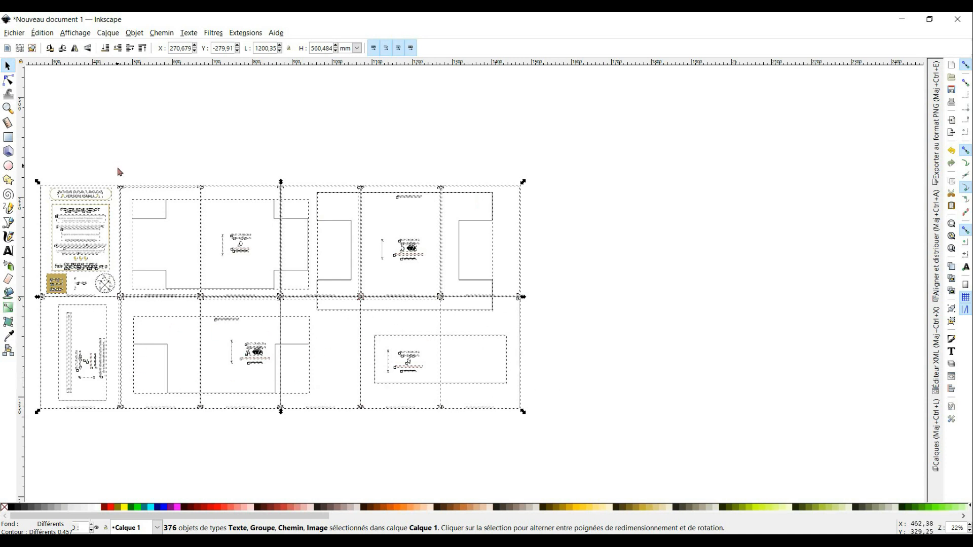
{"action": "left_click", "coordinate": [145, 130]}
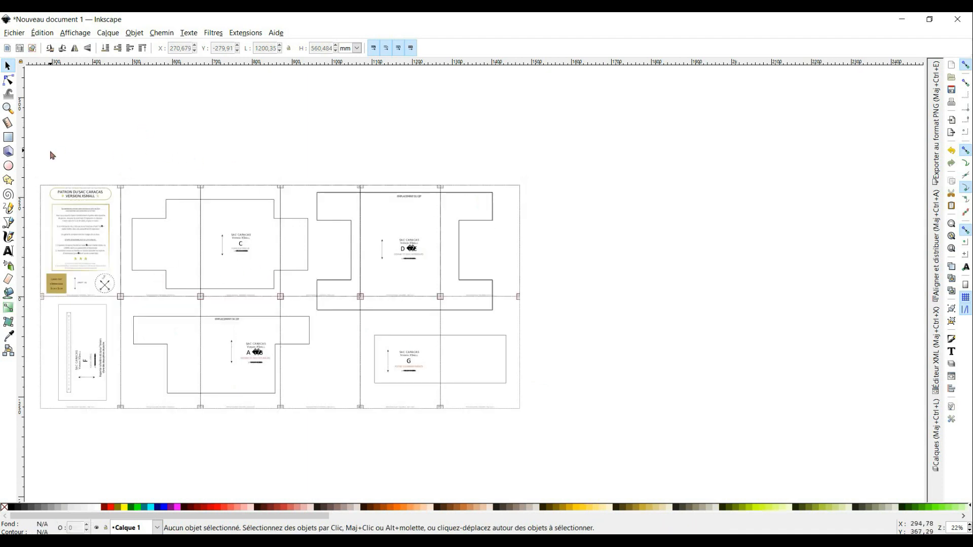
Move the outline of pattern piece A out of the sheets to the empty area below the second row
{"action": "left_click_drag", "start_coordinate": [33, 155], "coordinate": [11, 154]}
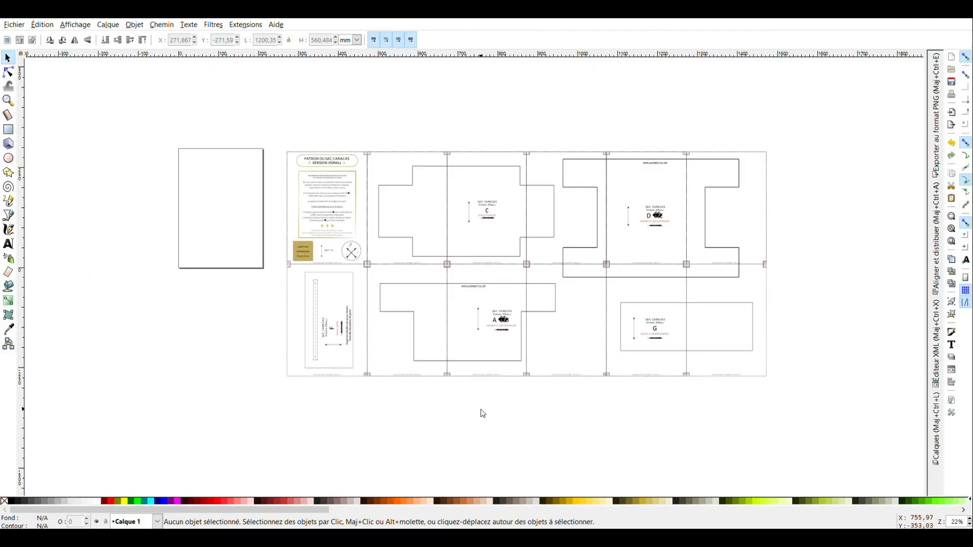
{"action": "left_click", "coordinate": [395, 289]}
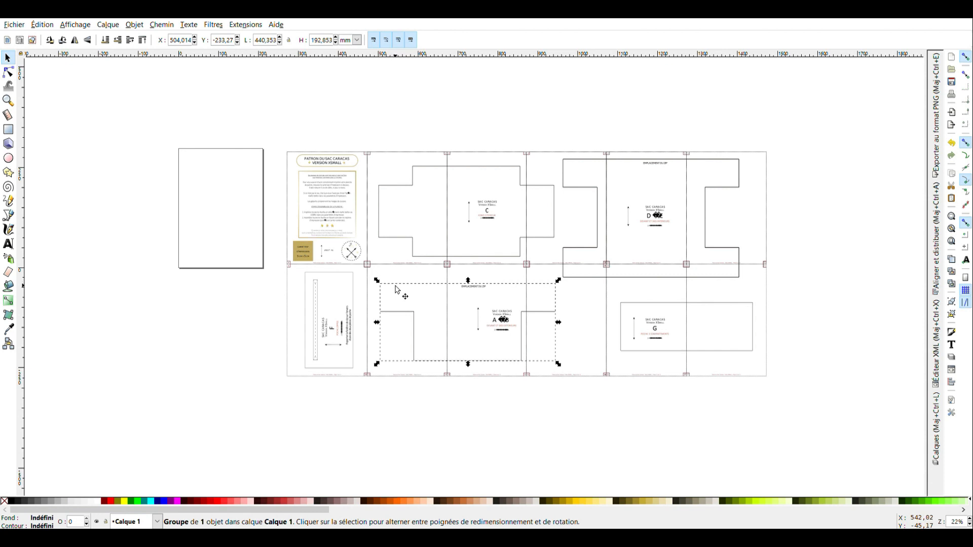
{"action": "scroll", "coordinate": [419, 309], "scroll_direction": "down", "scroll_amount": 1}
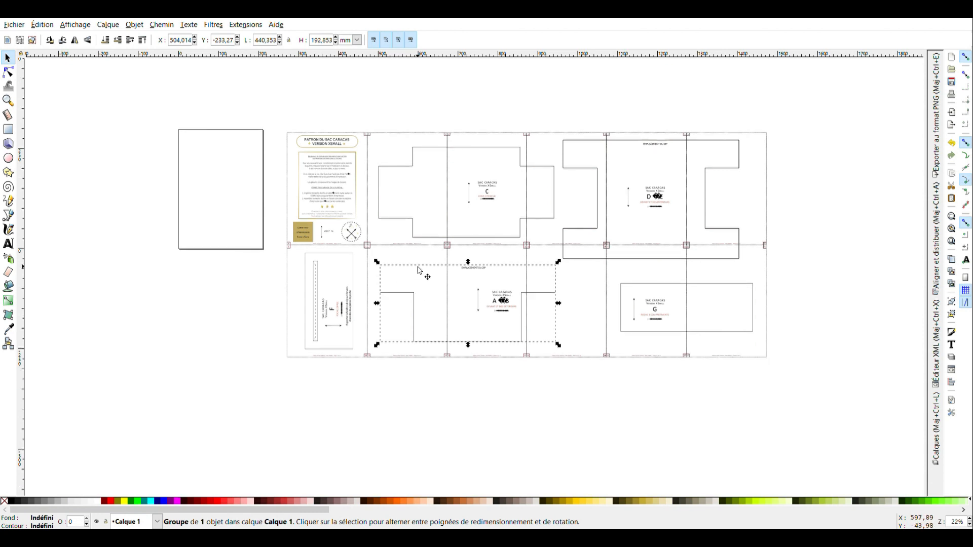
{"action": "left_click_drag", "start_coordinate": [418, 269], "coordinate": [322, 385]}
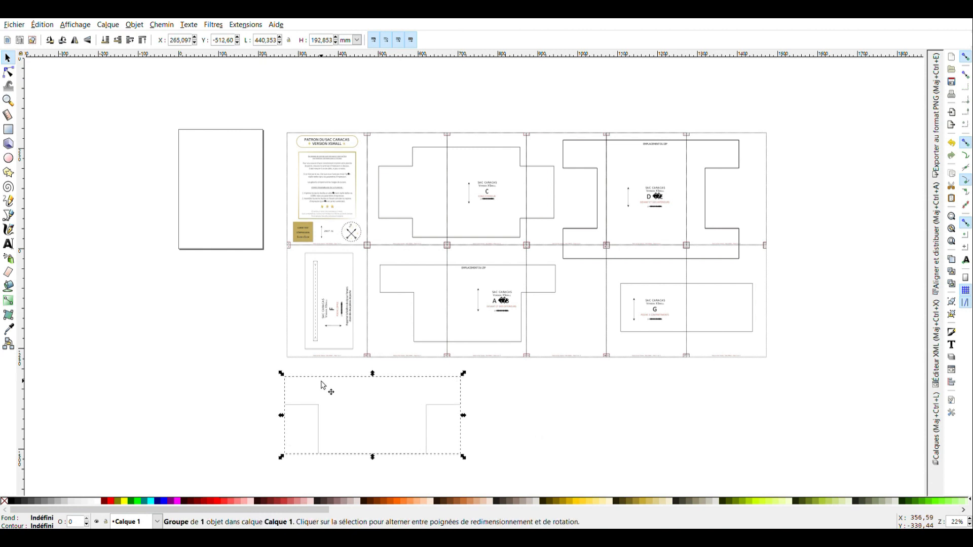
{"action": "left_click", "coordinate": [520, 403]}
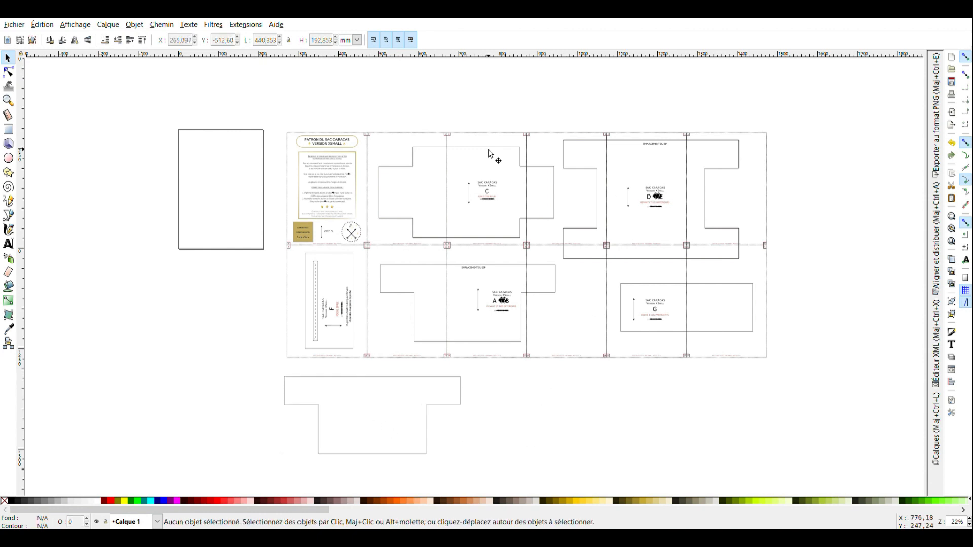
Move the outlines of pattern pieces C, D and G out of the sheets to the empty area below them
{"action": "left_click_drag", "start_coordinate": [488, 152], "coordinate": [591, 390]}
{"action": "left_click_drag", "start_coordinate": [686, 148], "coordinate": [791, 373]}
{"action": "scroll", "coordinate": [792, 374], "scroll_direction": "down", "scroll_amount": 3}
{"action": "left_click_drag", "start_coordinate": [675, 216], "coordinate": [742, 429]}
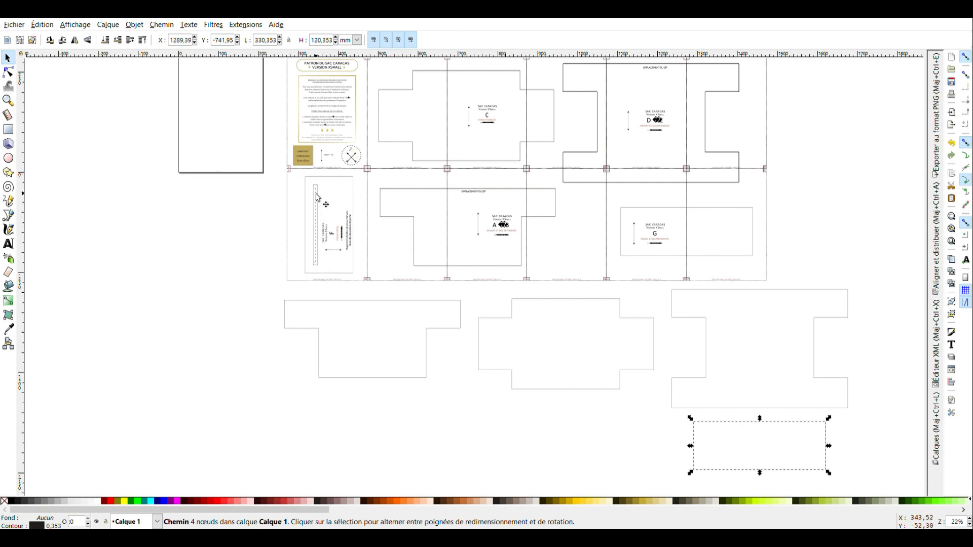
Move the whole piece F, with its slot and markings, out of the sheets beside the extracted piece A outline
{"action": "left_click_drag", "start_coordinate": [316, 186], "coordinate": [358, 277]}
{"action": "left_click", "coordinate": [301, 179]}
{"action": "left_click_drag", "start_coordinate": [311, 231], "coordinate": [221, 341]}
{"action": "left_click", "coordinate": [165, 298]}
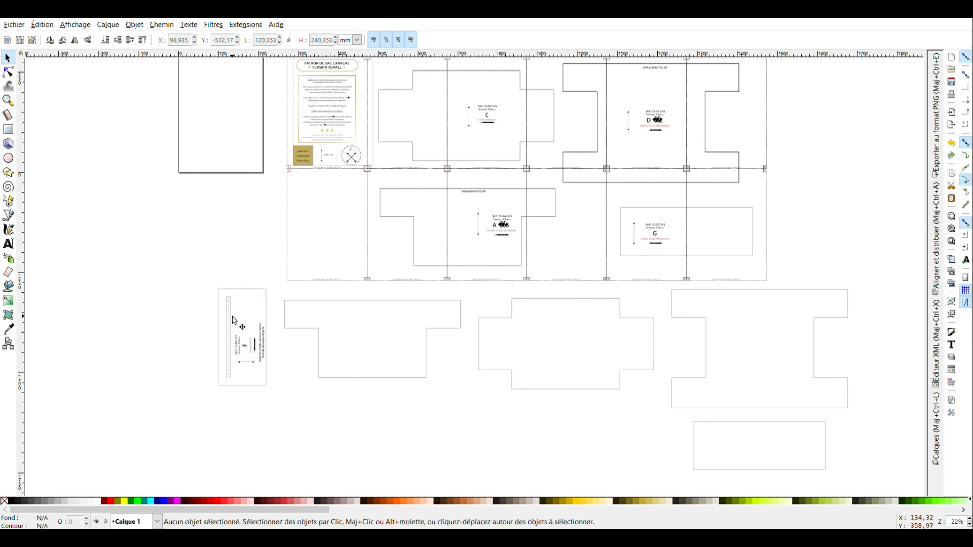
{"action": "mouse_move", "coordinate": [234, 309]}
{"action": "left_mouse_down"}
{"action": "mouse_move", "coordinate": [257, 355]}
{"action": "mouse_move", "coordinate": [236, 316]}
{"action": "left_mouse_up"}
{"action": "left_click", "coordinate": [41, 24]}
{"action": "left_click", "coordinate": [45, 35]}
{"action": "left_click", "coordinate": [277, 433]}
{"action": "mouse_move", "coordinate": [265, 382]}
{"action": "left_mouse_down"}
{"action": "mouse_move", "coordinate": [258, 397]}
{"action": "mouse_move", "coordinate": [265, 380]}
{"action": "left_mouse_up"}
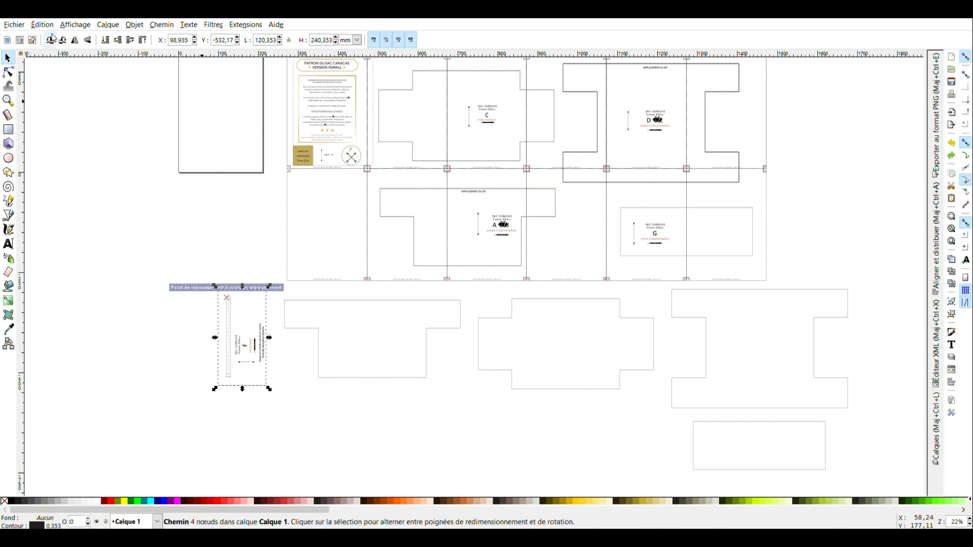
{"action": "left_click", "coordinate": [322, 421]}
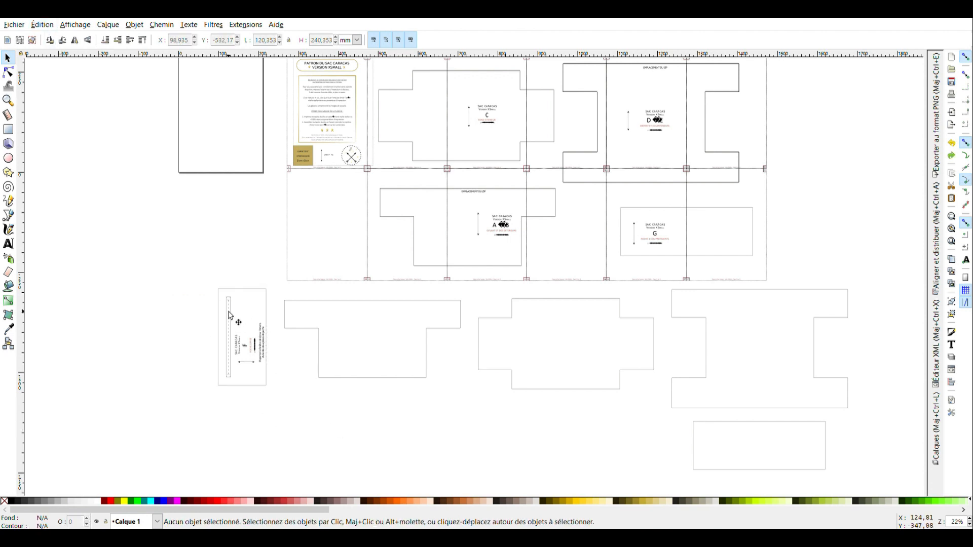
Delete the bag name, version, letter F and adjacent label texts from inside the extracted piece F
{"action": "left_click_drag", "start_coordinate": [206, 277], "coordinate": [276, 394]}
{"action": "left_click", "coordinate": [283, 369]}
{"action": "left_click", "coordinate": [240, 353]}
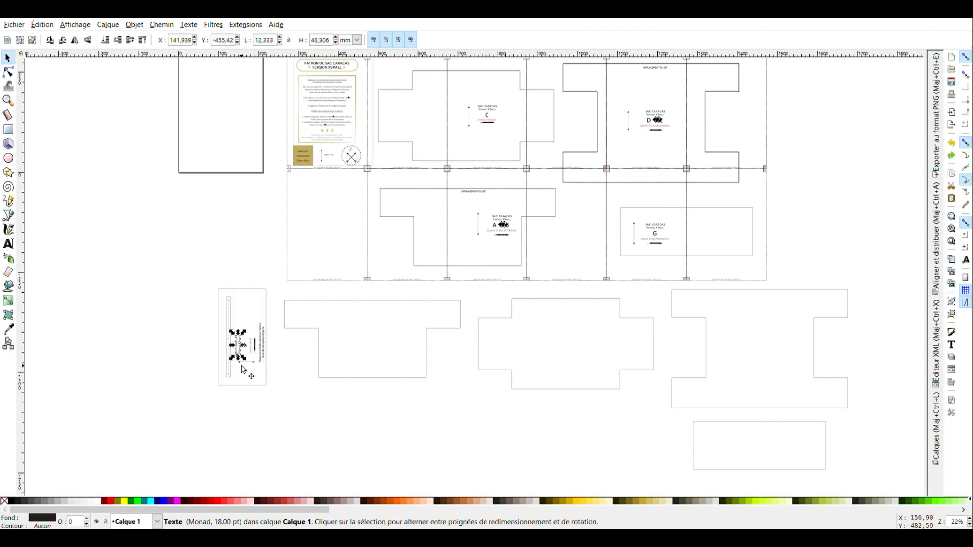
{"action": "left_click", "coordinate": [244, 385]}
{"action": "left_click", "coordinate": [241, 356]}
{"action": "key", "text": "Delete"}
{"action": "left_click", "coordinate": [241, 351]}
{"action": "key", "text": "Delete"}
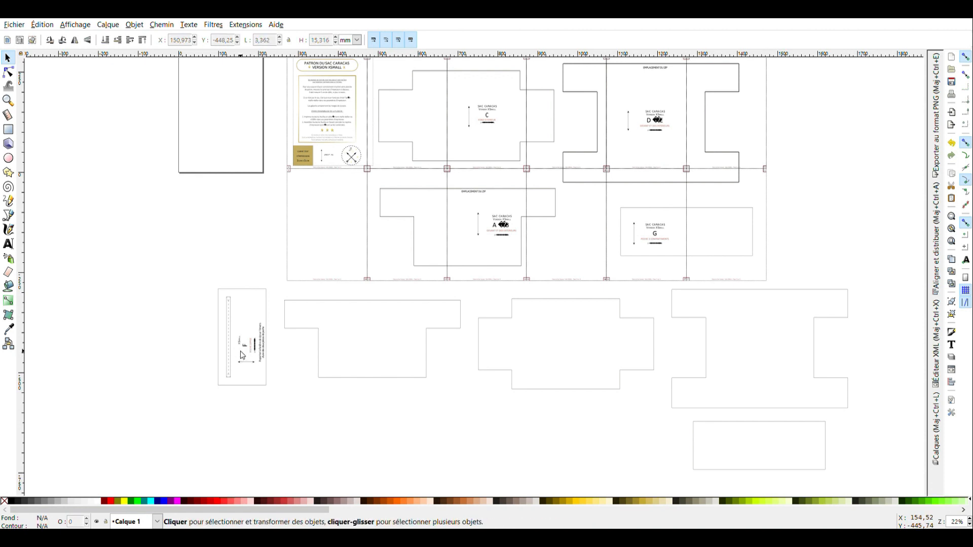
{"action": "left_click", "coordinate": [244, 346]}
{"action": "key", "text": "Delete"}
{"action": "left_click", "coordinate": [251, 348]}
{"action": "key", "text": "Delete"}
{"action": "left_click", "coordinate": [255, 350]}
{"action": "key", "text": "Delete"}
{"action": "left_click", "coordinate": [252, 350]}
{"action": "key", "text": "Delete"}
Delete the vertical note, the leftover text and the grainline arrow parts from piece F
{"action": "left_click", "coordinate": [248, 362]}
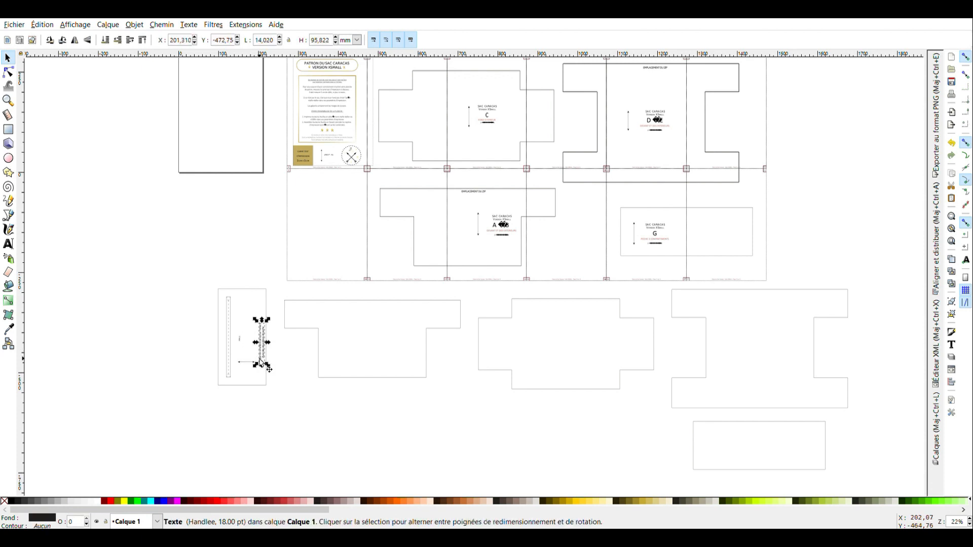
{"action": "key", "text": "Delete"}
{"action": "left_click", "coordinate": [240, 344]}
{"action": "key", "text": "Delete"}
{"action": "left_click", "coordinate": [240, 363]}
{"action": "key", "text": "Delete"}
{"action": "left_click", "coordinate": [254, 363]}
{"action": "key", "text": "Delete"}
Group piece F's outline with its slot markings and clear the selection
{"action": "left_click_drag", "start_coordinate": [208, 287], "coordinate": [278, 394]}
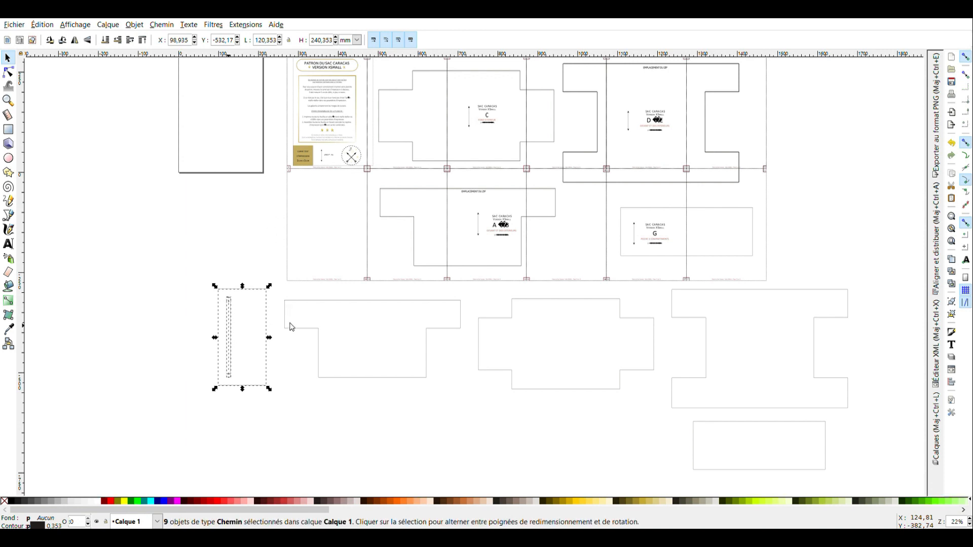
{"action": "key", "text": "ctrl+g"}
{"action": "key", "text": "Escape"}
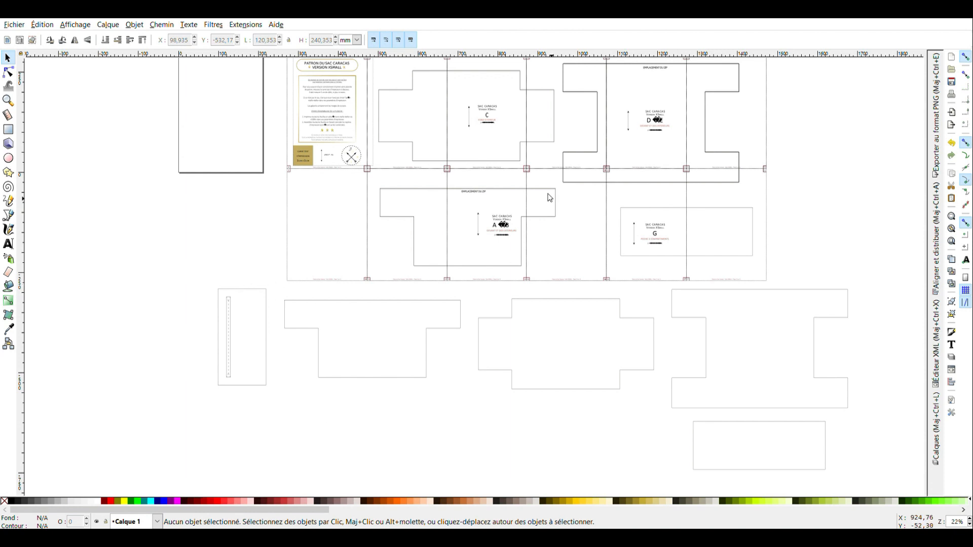
Select all the remaining assembled sheet content above the extracted outlines and delete it
{"action": "scroll", "coordinate": [566, 250], "scroll_direction": "up", "scroll_amount": 3}
{"action": "left_click_drag", "start_coordinate": [275, 94], "coordinate": [797, 343]}
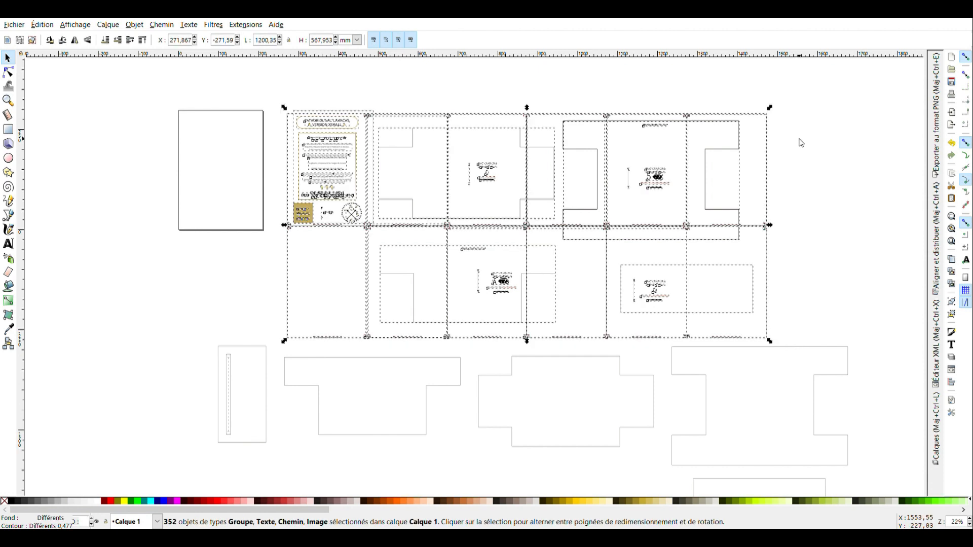
{"action": "key", "text": "Delete"}
Select the five extracted pattern outlines and save the document as patron caracas.svg in the TUTO INSKAPE folder
{"action": "scroll", "coordinate": [570, 333], "scroll_direction": "down", "scroll_amount": 4}
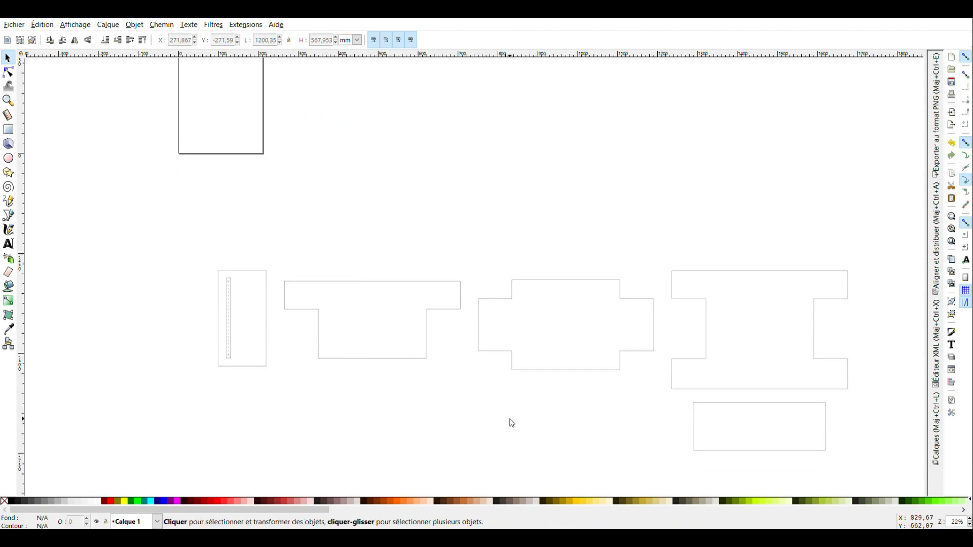
{"action": "left_click_drag", "start_coordinate": [215, 243], "coordinate": [917, 502]}
{"action": "left_click", "coordinate": [14, 25]}
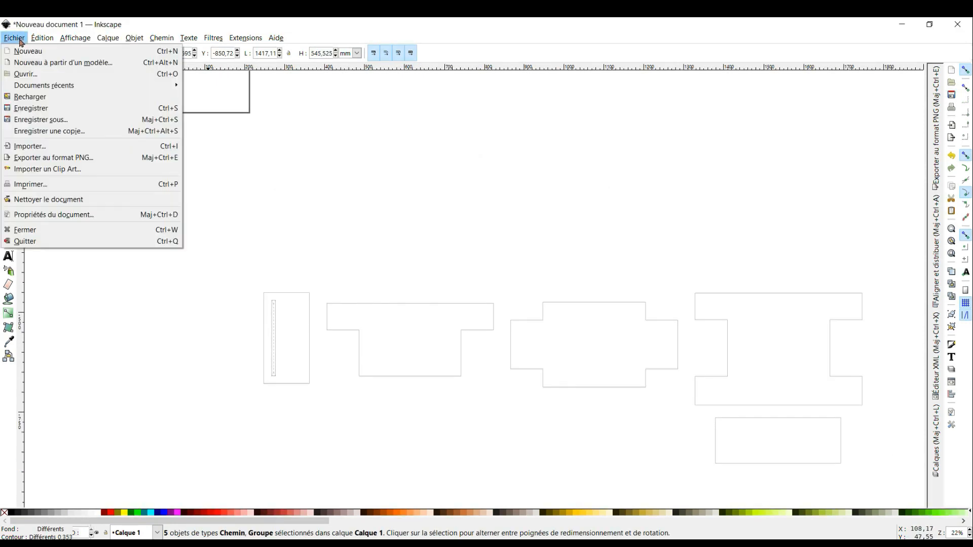
{"action": "left_click", "coordinate": [36, 120]}
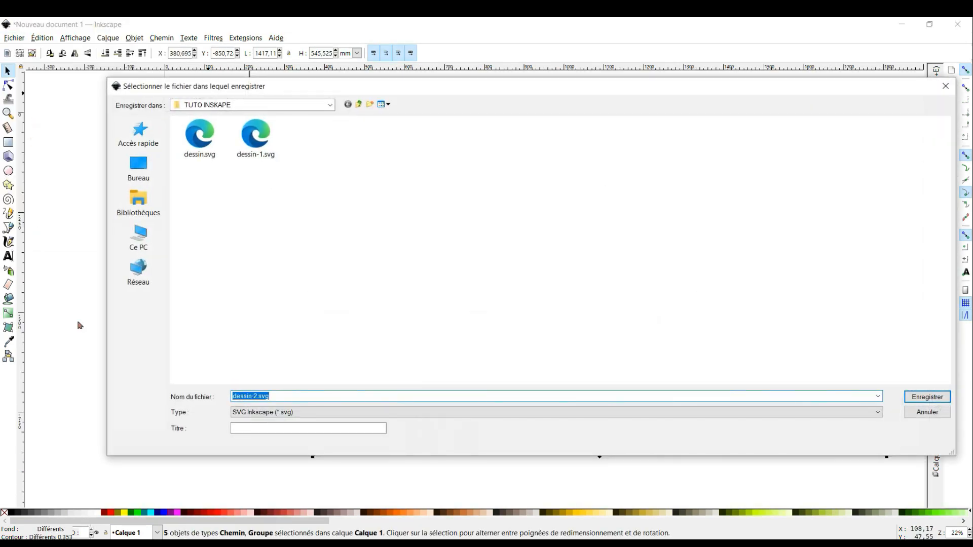
{"action": "left_click", "coordinate": [259, 396]}
{"action": "left_click_drag", "start_coordinate": [258, 395], "coordinate": [217, 394]}
{"action": "type", "text": "patiob"}
{"action": "key", "text": "BackSpace"}
{"action": "type", "text": "n caracas"}
{"action": "left_click", "coordinate": [924, 395]}
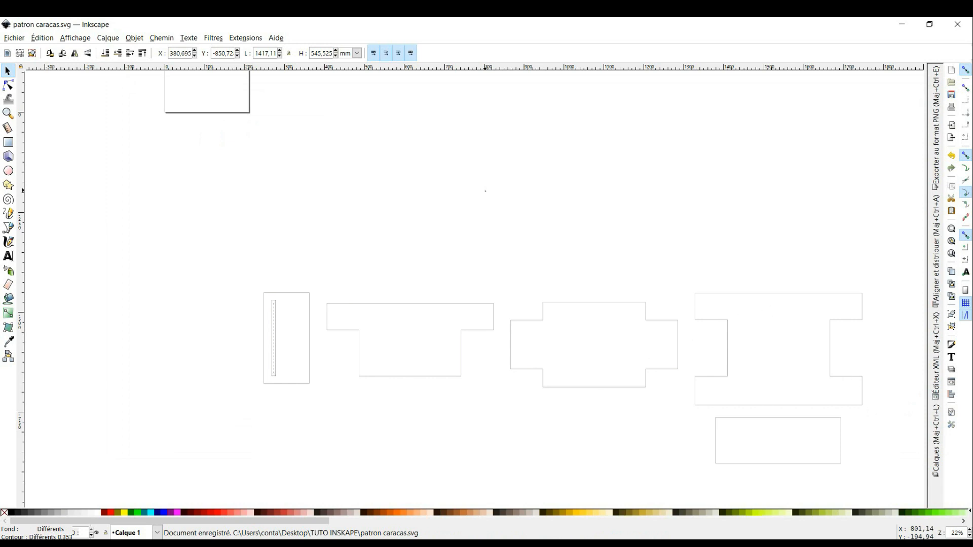
{"action": "key", "text": "Escape"}
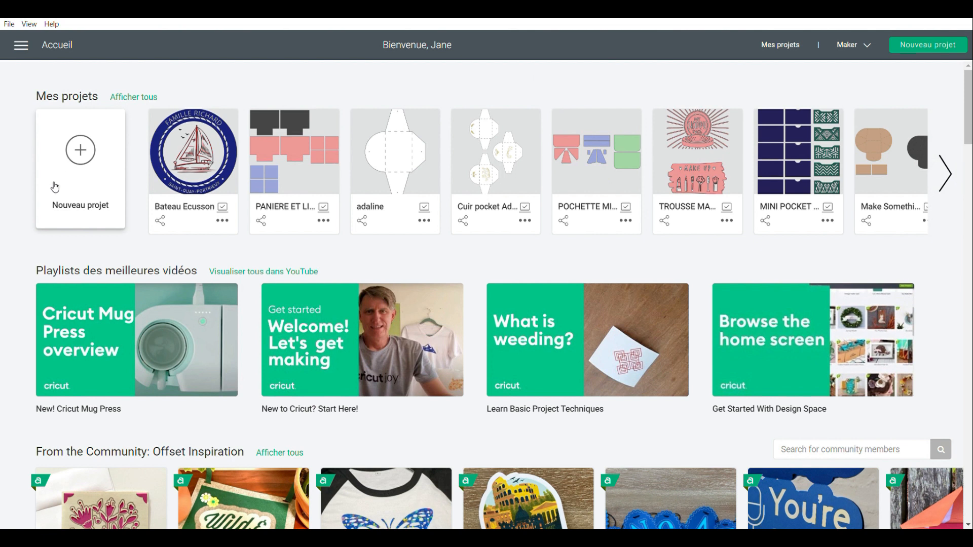
Switch to Cricut Design Space, create a new project, and upload patron caracas.svg as an image, accepting the import despite unsupported elements
{"action": "left_click", "coordinate": [74, 158]}
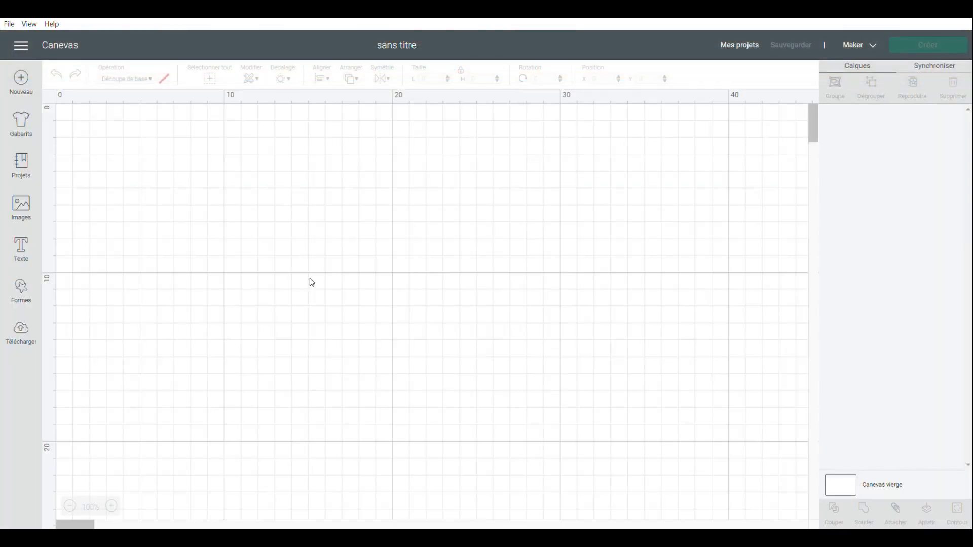
{"action": "left_click", "coordinate": [30, 342]}
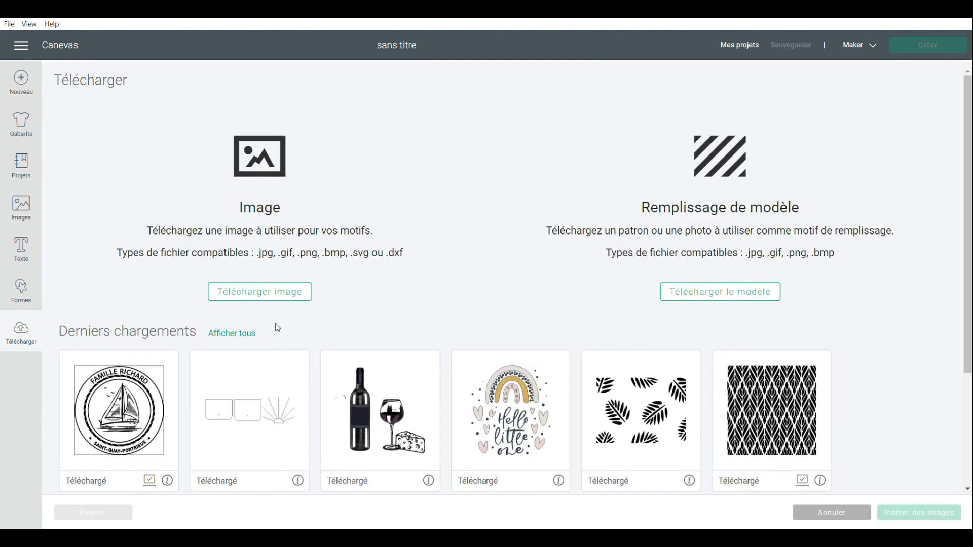
{"action": "left_click", "coordinate": [278, 296]}
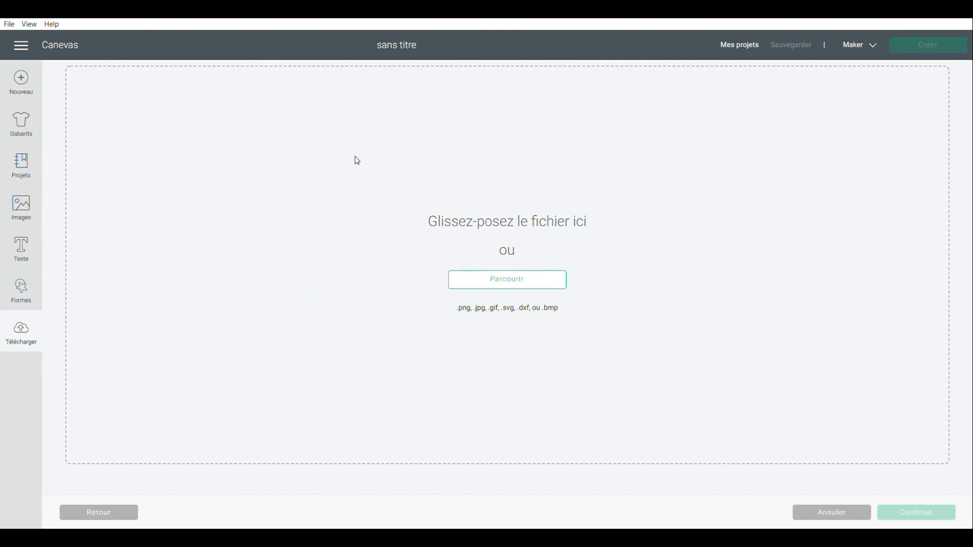
{"action": "double_click", "coordinate": [292, 138]}
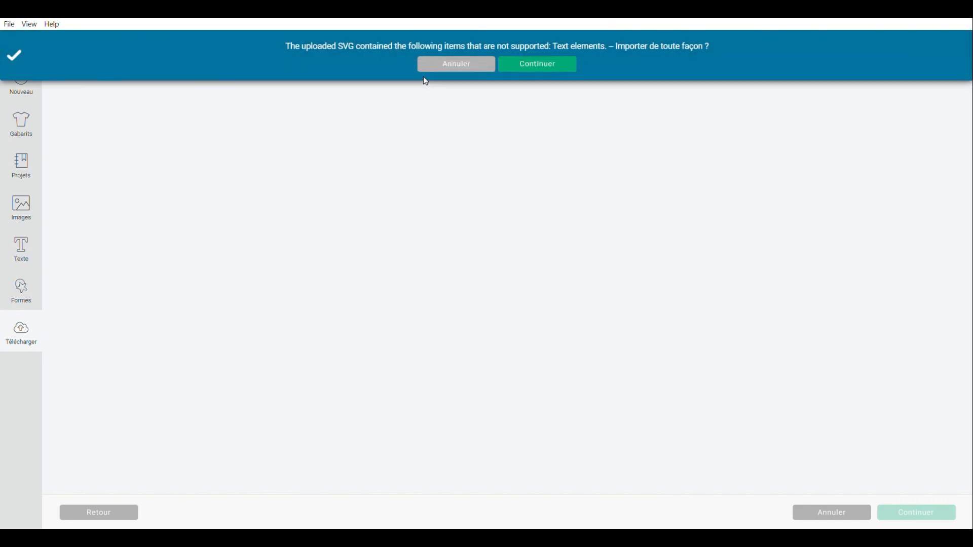
{"action": "left_click", "coordinate": [529, 65]}
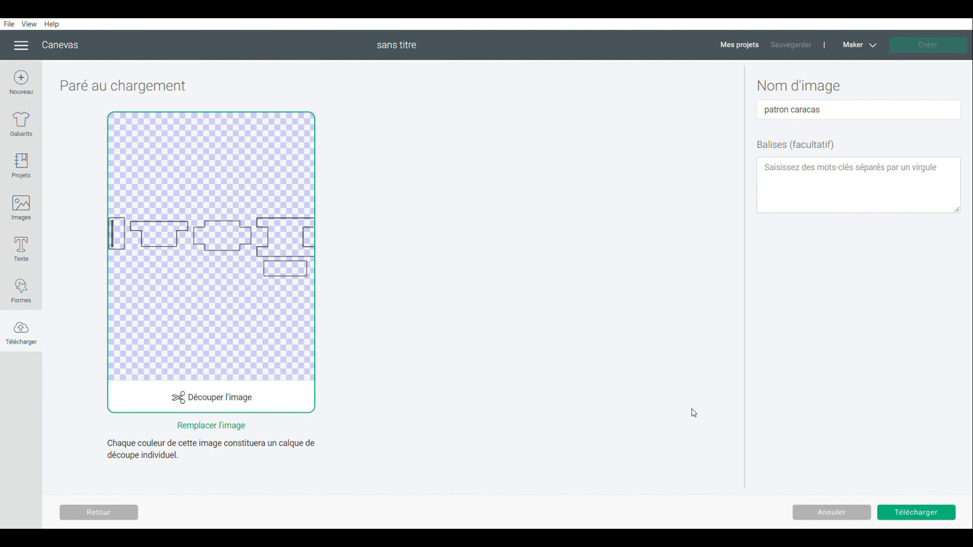
{"action": "left_click", "coordinate": [929, 516]}
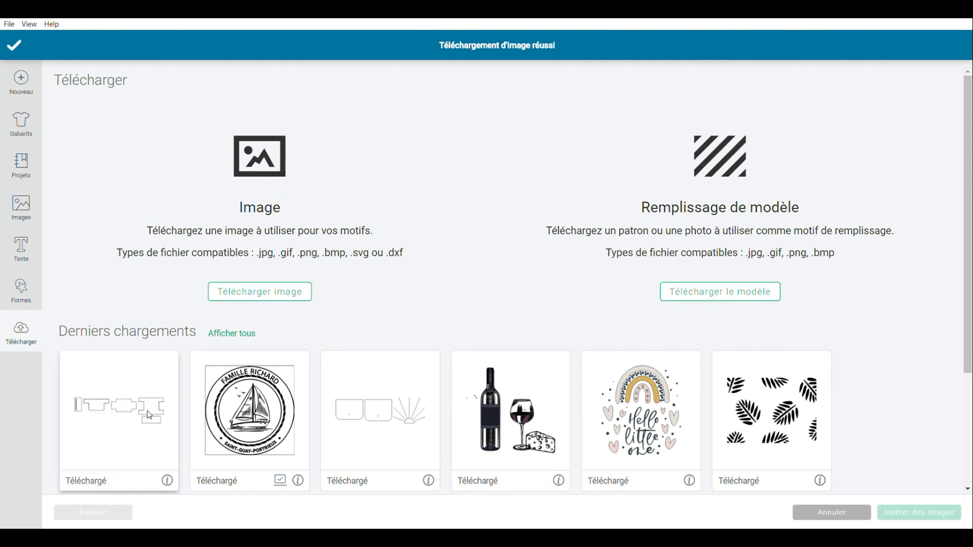
Insert the newly uploaded patron caracas image on the canvas and deselect it
{"action": "left_click", "coordinate": [149, 415]}
{"action": "left_click", "coordinate": [945, 513]}
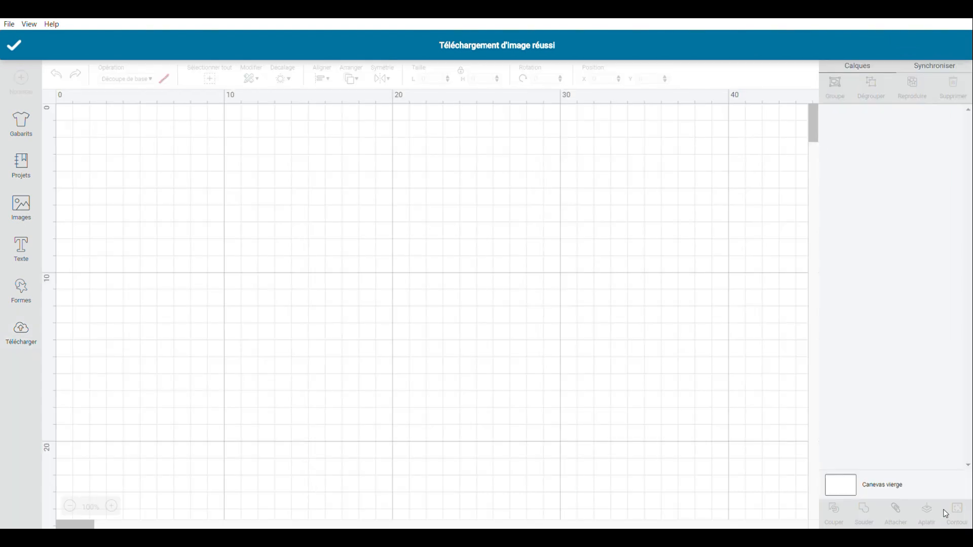
{"action": "left_click", "coordinate": [72, 508]}
{"action": "left_click", "coordinate": [71, 507]}
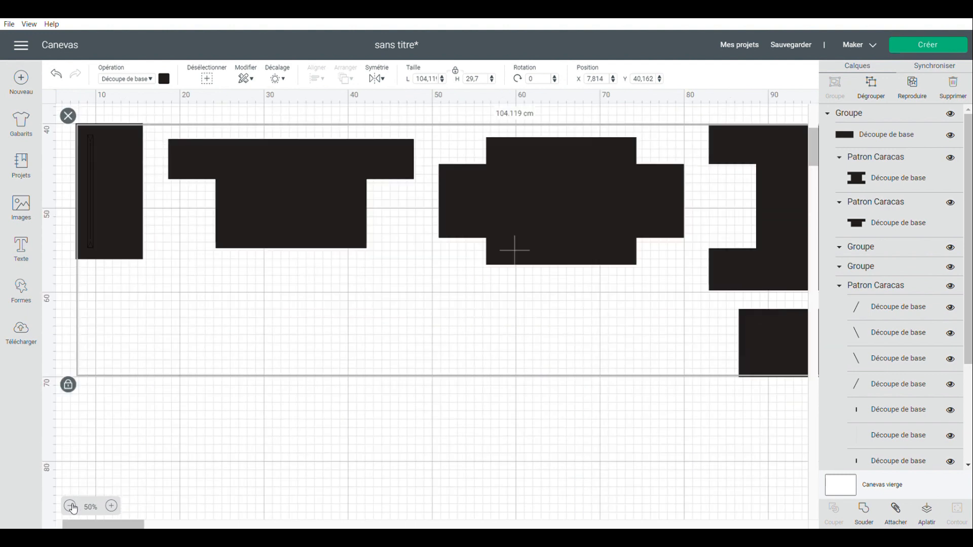
{"action": "left_click", "coordinate": [71, 506]}
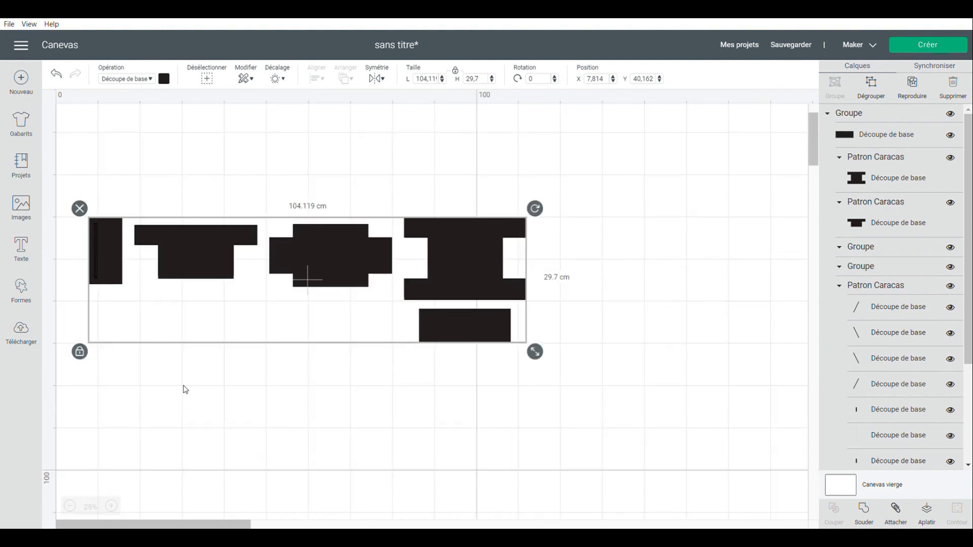
{"action": "left_click", "coordinate": [185, 390]}
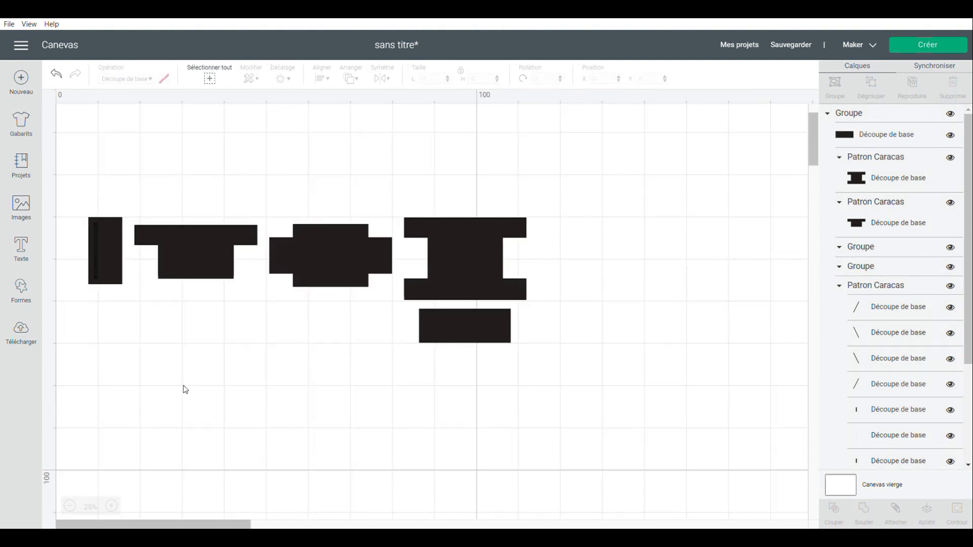
Select the whole inserted pattern on the canvas
{"action": "left_click", "coordinate": [112, 506]}
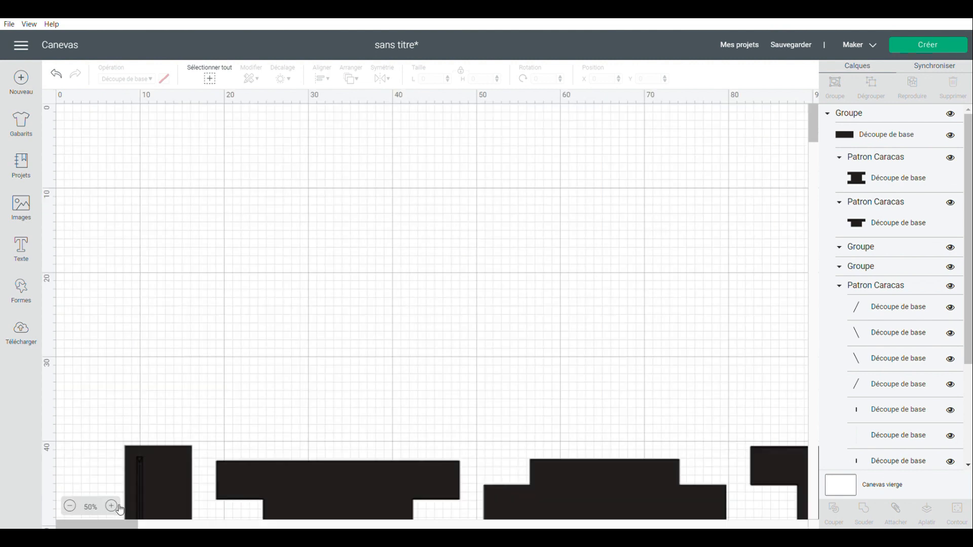
{"action": "scroll", "coordinate": [152, 425], "scroll_direction": "down", "scroll_amount": 4}
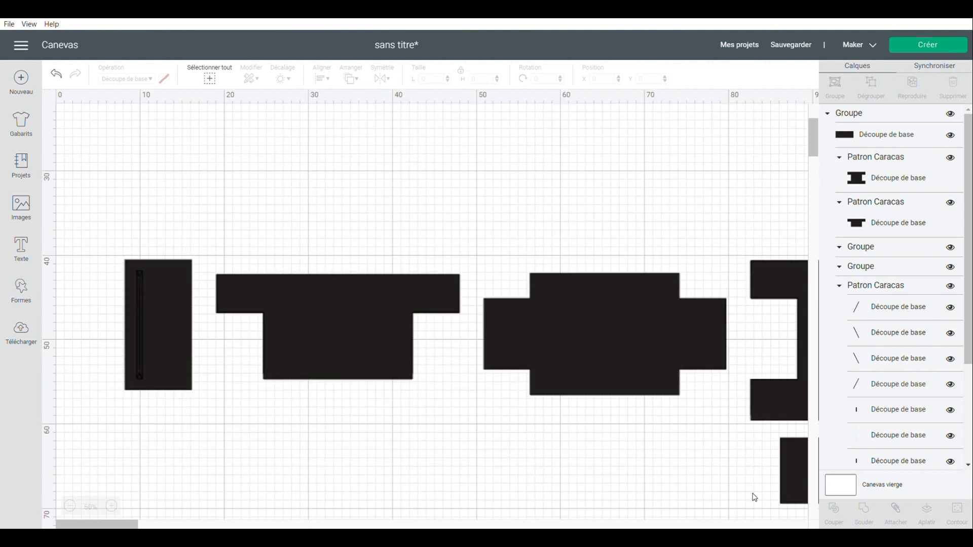
{"action": "left_click", "coordinate": [258, 525]}
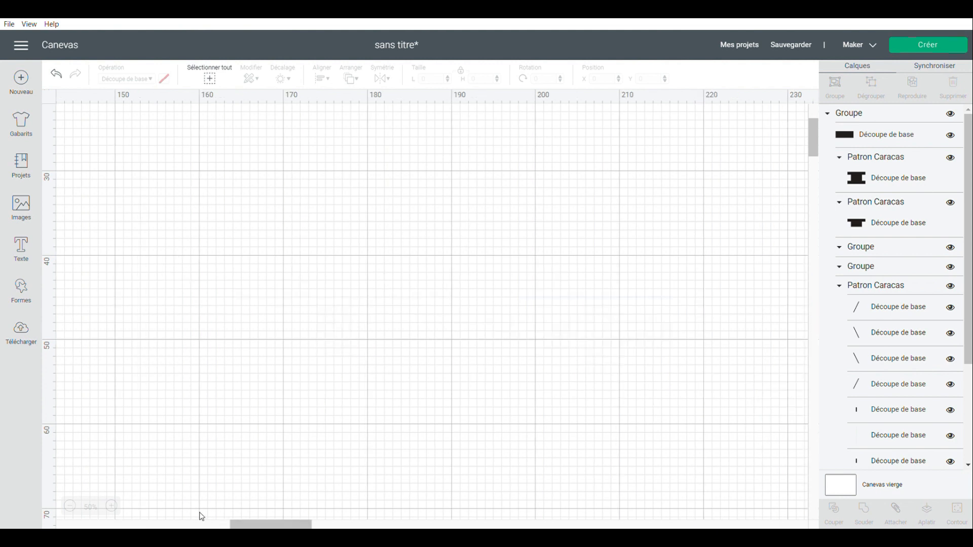
{"action": "left_click_drag", "start_coordinate": [239, 527], "coordinate": [65, 528]}
{"action": "left_click_drag", "start_coordinate": [94, 188], "coordinate": [811, 461]}
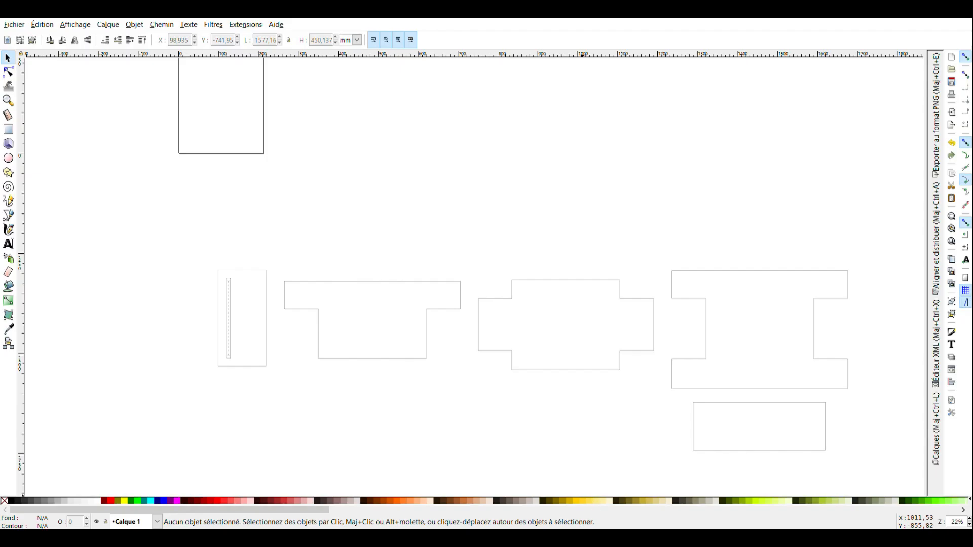
Switch to Inkscape and select all five pattern outlines to check their overall width and height
{"action": "left_click_drag", "start_coordinate": [187, 237], "coordinate": [870, 463]}
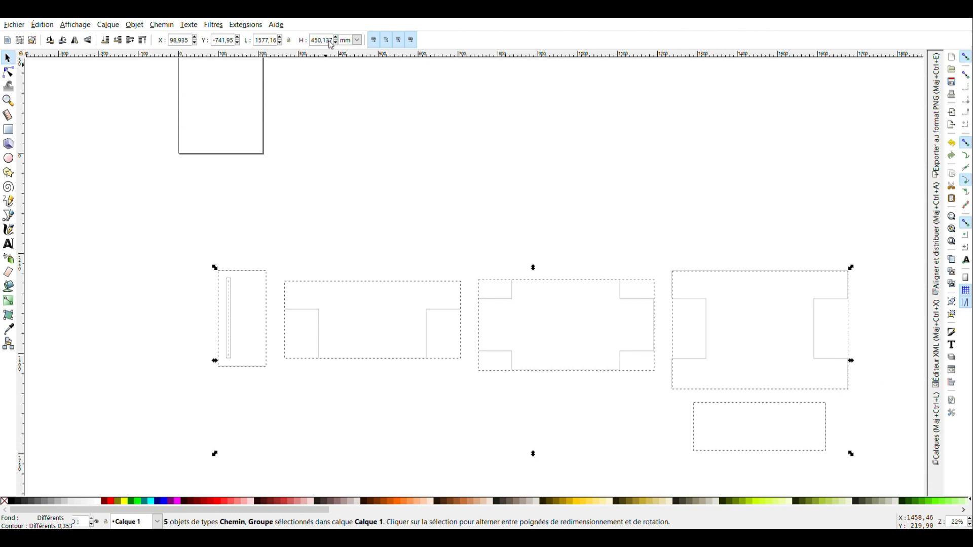
{"action": "left_click", "coordinate": [357, 106]}
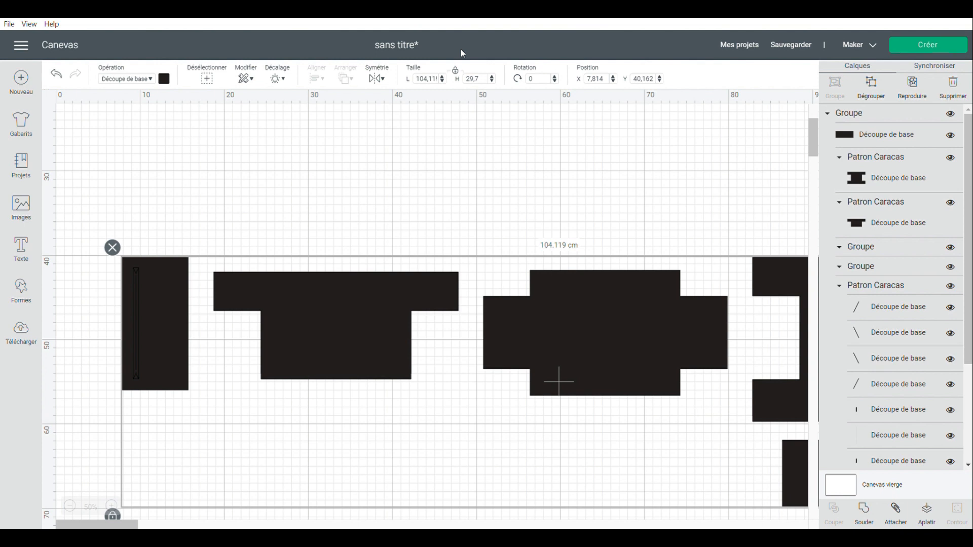
Switch back to Cricut Design Space and set the selected pattern's height to 45,014 cm
{"action": "left_click", "coordinate": [485, 81]}
{"action": "double_click", "coordinate": [486, 81]}
{"action": "type", "text": "45,014"}
{"action": "left_click", "coordinate": [427, 83]}
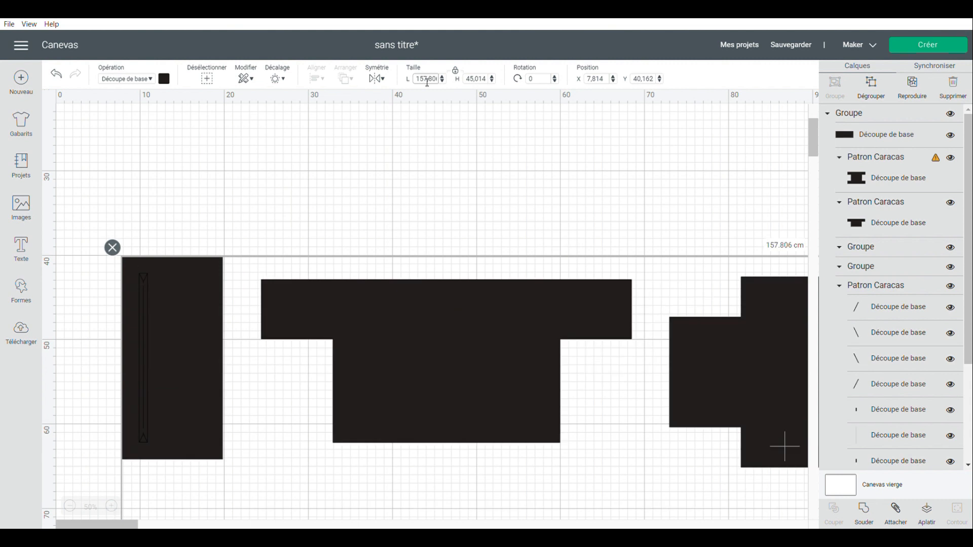
Ungroup the resized pattern into its separate pieces
{"action": "left_click", "coordinate": [75, 508]}
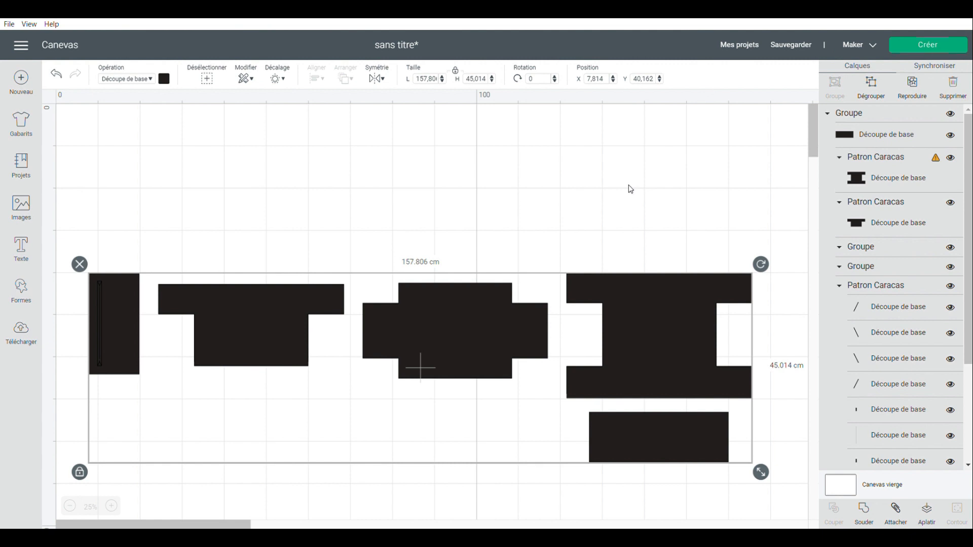
{"action": "right_click", "coordinate": [556, 278]}
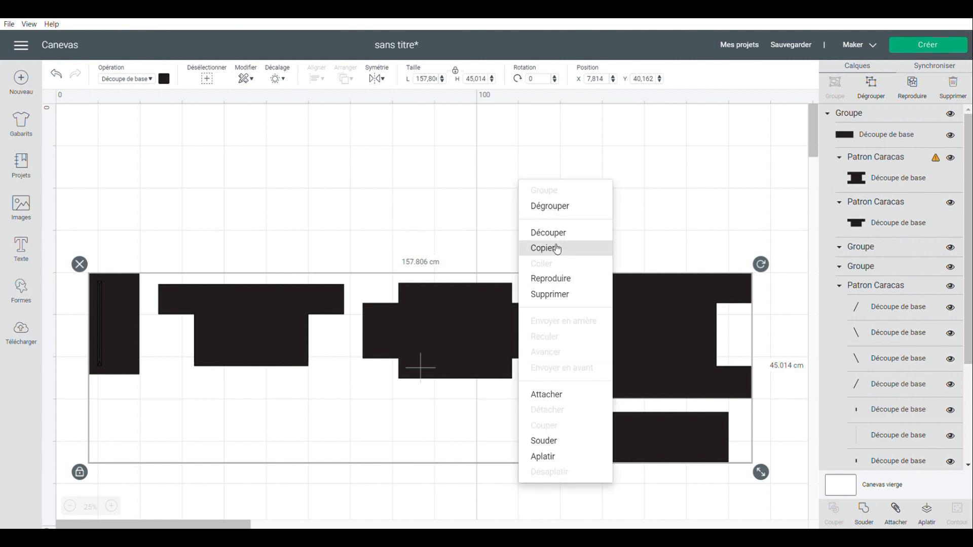
{"action": "left_click", "coordinate": [556, 206]}
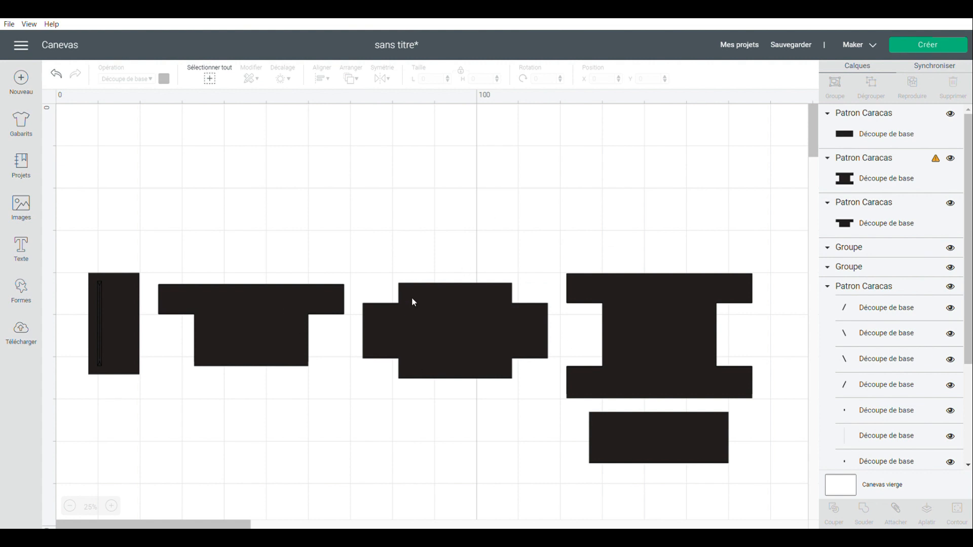
Select the ungrouped pattern pieces one after another to check each piece's width and height
{"action": "left_click", "coordinate": [267, 308]}
{"action": "left_click", "coordinate": [458, 321]}
{"action": "left_click", "coordinate": [629, 308]}
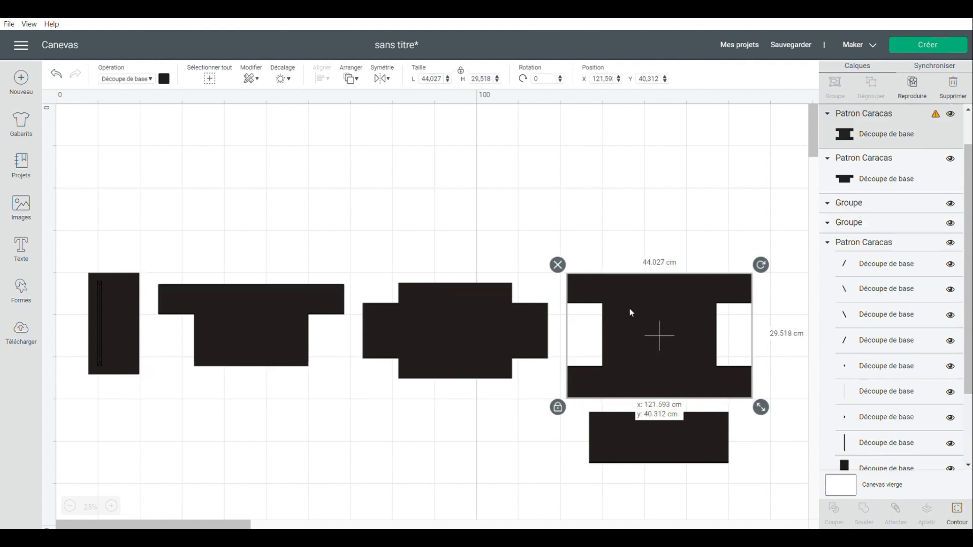
{"action": "left_click", "coordinate": [661, 451]}
{"action": "left_click", "coordinate": [242, 309]}
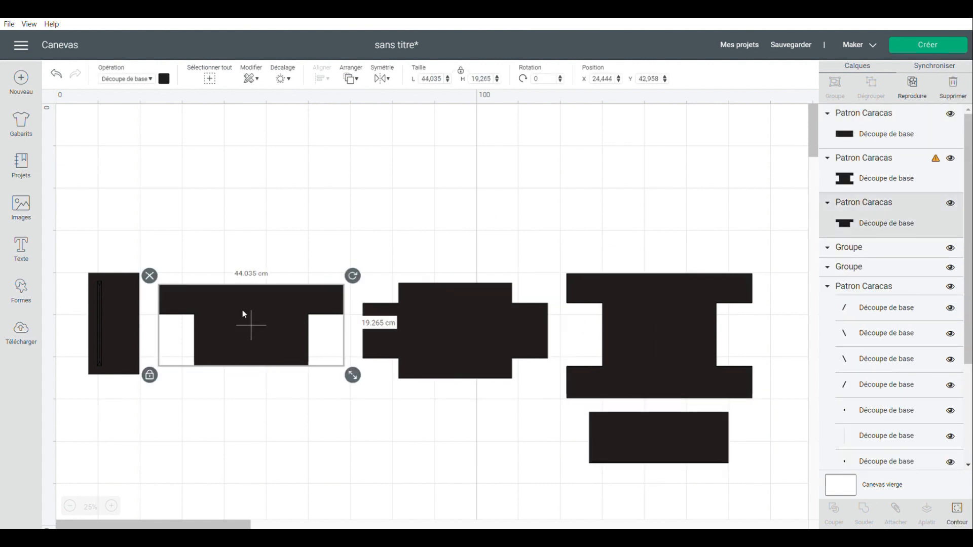
Set the material colour of the rectangular piece with the narrow inner window to white
{"action": "left_click", "coordinate": [119, 295]}
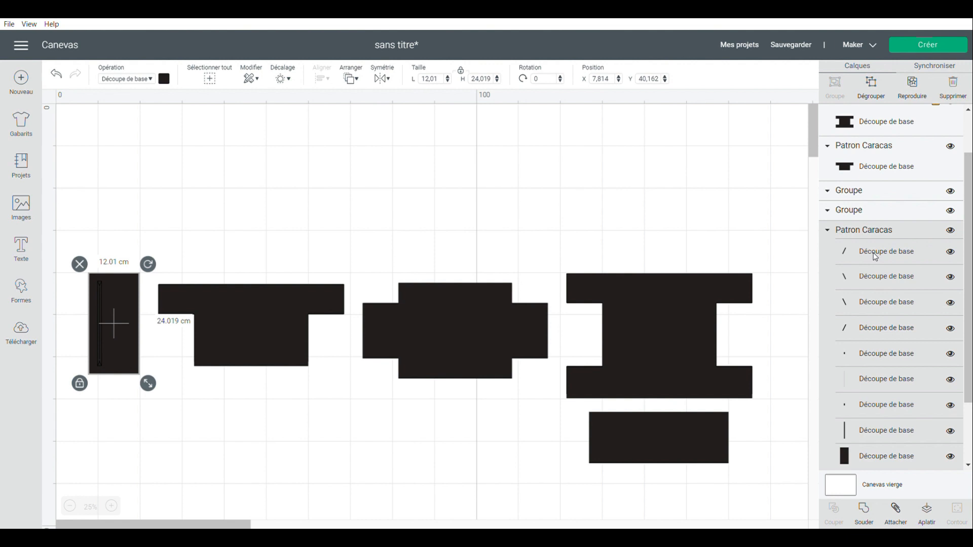
{"action": "left_click", "coordinate": [163, 79]}
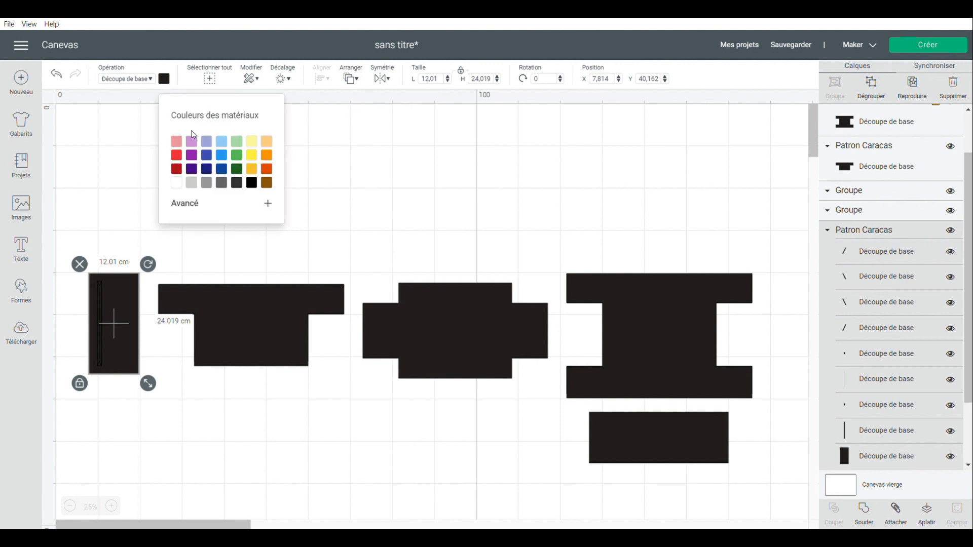
{"action": "left_click", "coordinate": [176, 184]}
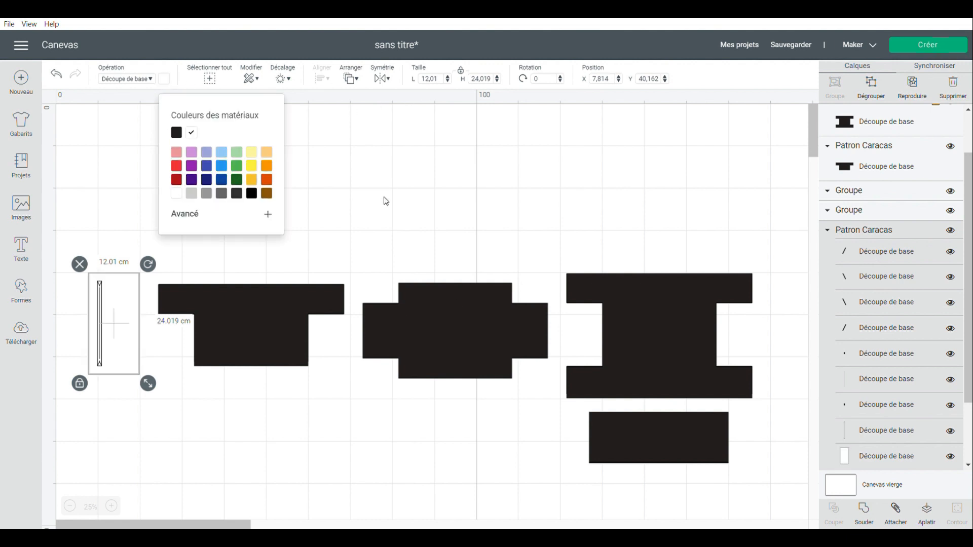
Select the eight inner line layers of the white rectangular piece, leaving out its outer rectangle, and set their operation to Stylo
{"action": "left_click", "coordinate": [891, 254]}
{"action": "left_click", "coordinate": [894, 280], "text": "shift"}
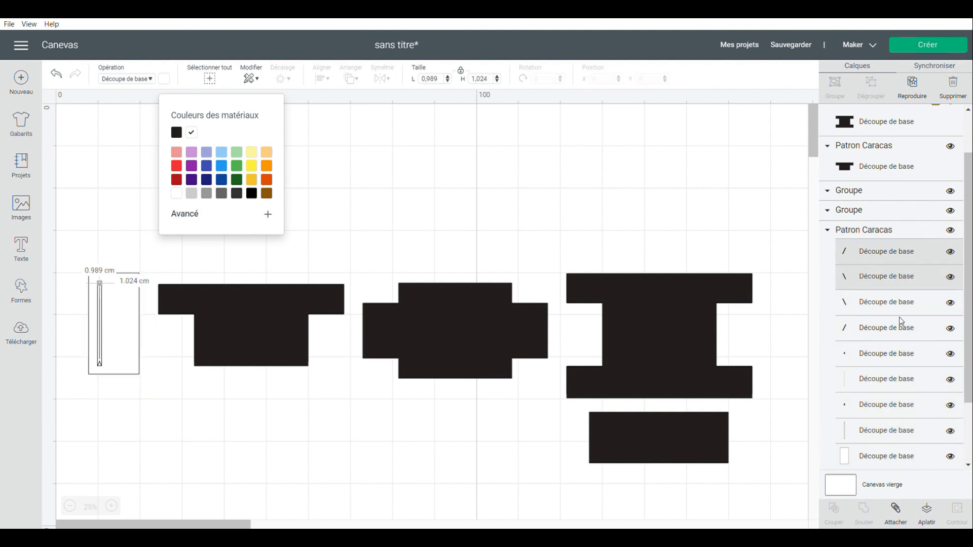
{"action": "left_click", "coordinate": [896, 307], "text": "shift"}
{"action": "left_click", "coordinate": [893, 324], "text": "shift"}
{"action": "left_click", "coordinate": [891, 355], "text": "shift"}
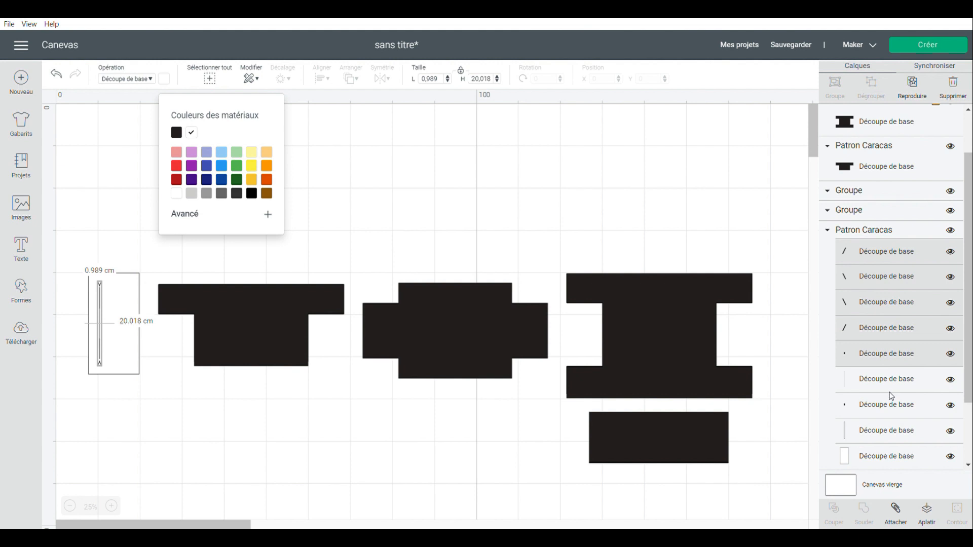
{"action": "left_click", "coordinate": [883, 381], "text": "shift"}
{"action": "left_click", "coordinate": [888, 405], "text": "shift"}
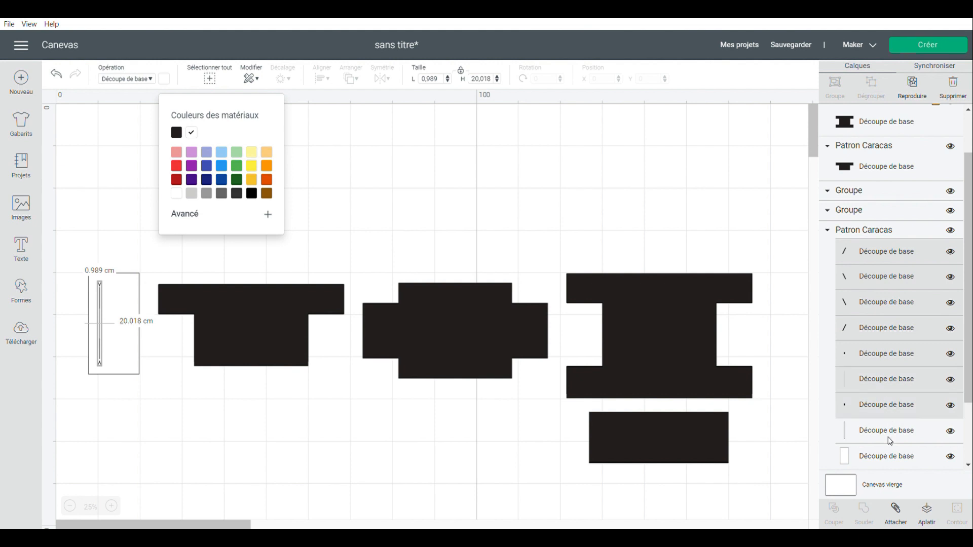
{"action": "left_click", "coordinate": [888, 437], "text": "shift"}
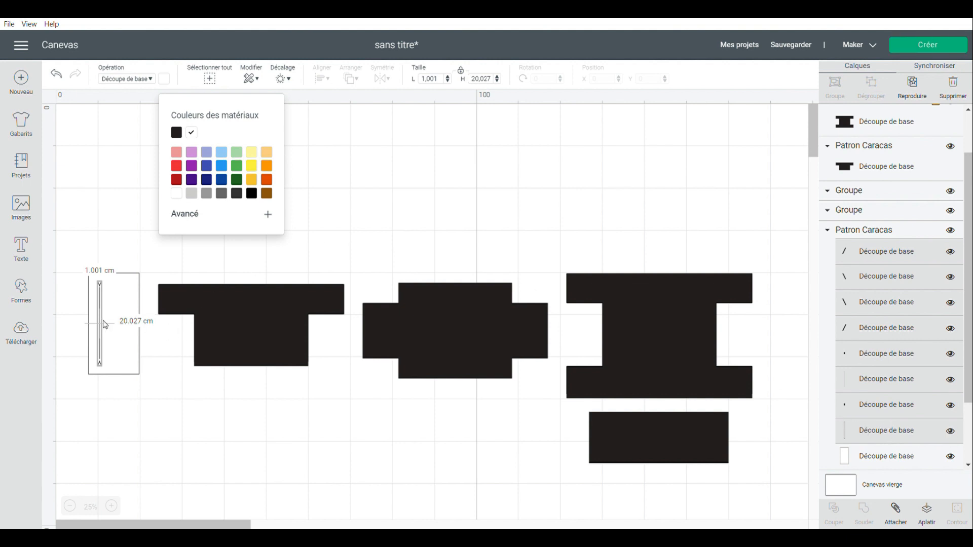
{"action": "left_click", "coordinate": [149, 82]}
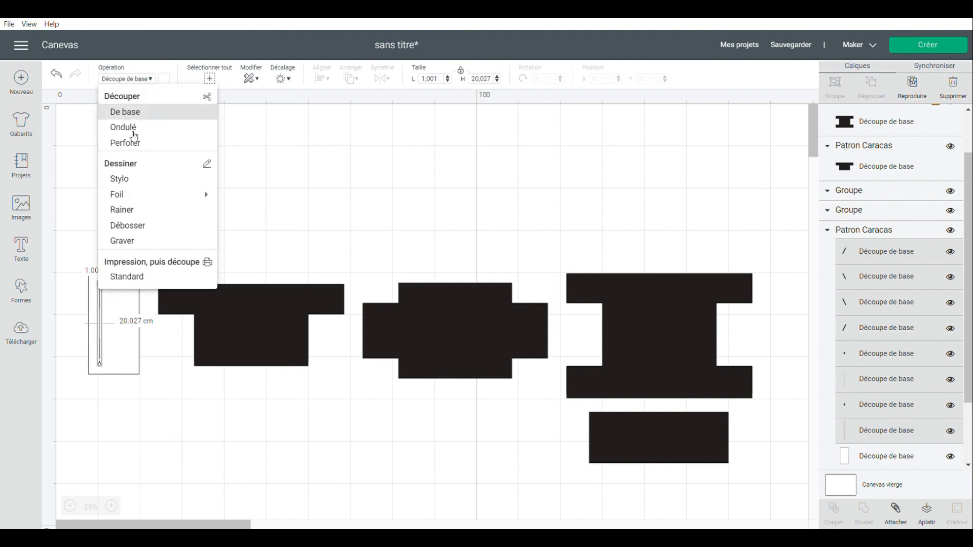
{"action": "left_click", "coordinate": [124, 180]}
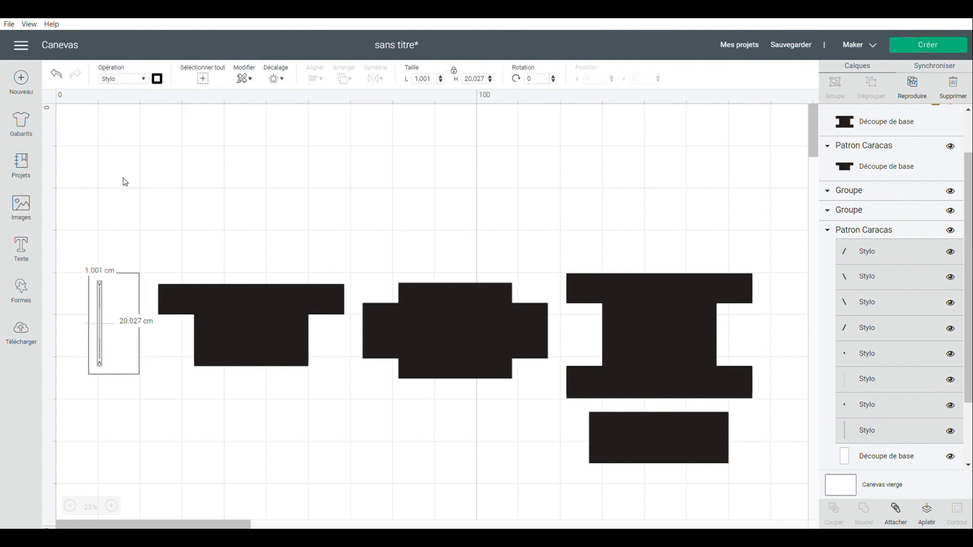
Review the pen types and colours available for the selected lines, keeping F - Fine Point (0.4mm) in Black
{"action": "left_click", "coordinate": [157, 78]}
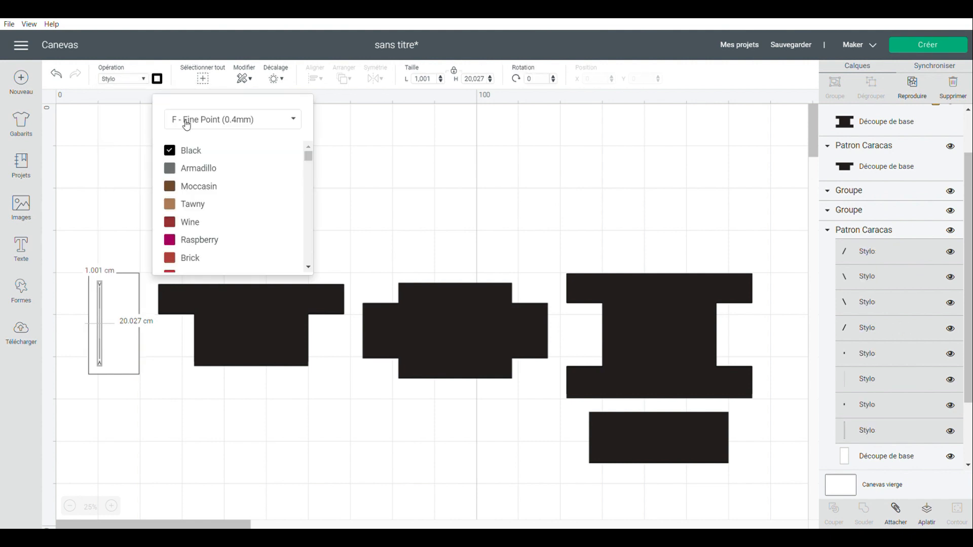
{"action": "left_click", "coordinate": [267, 121]}
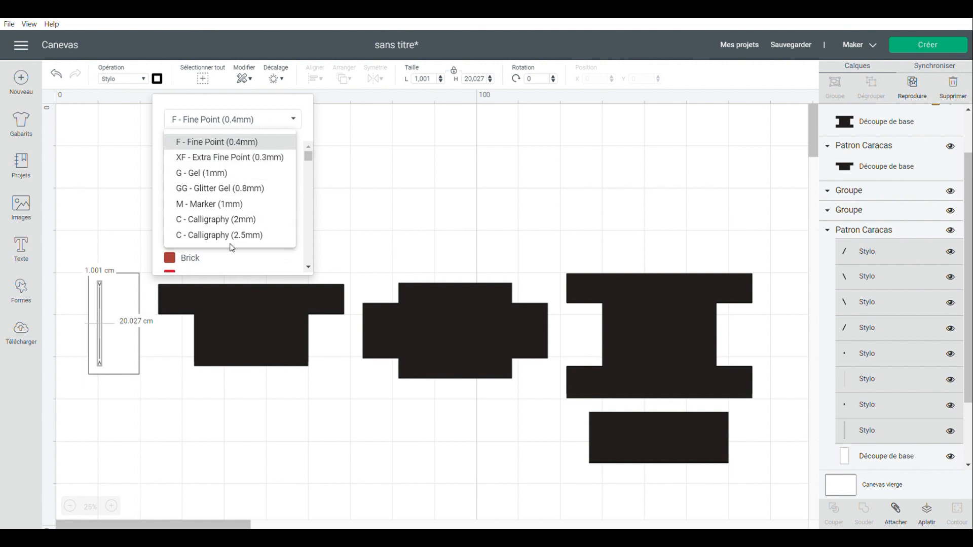
{"action": "left_click", "coordinate": [293, 120]}
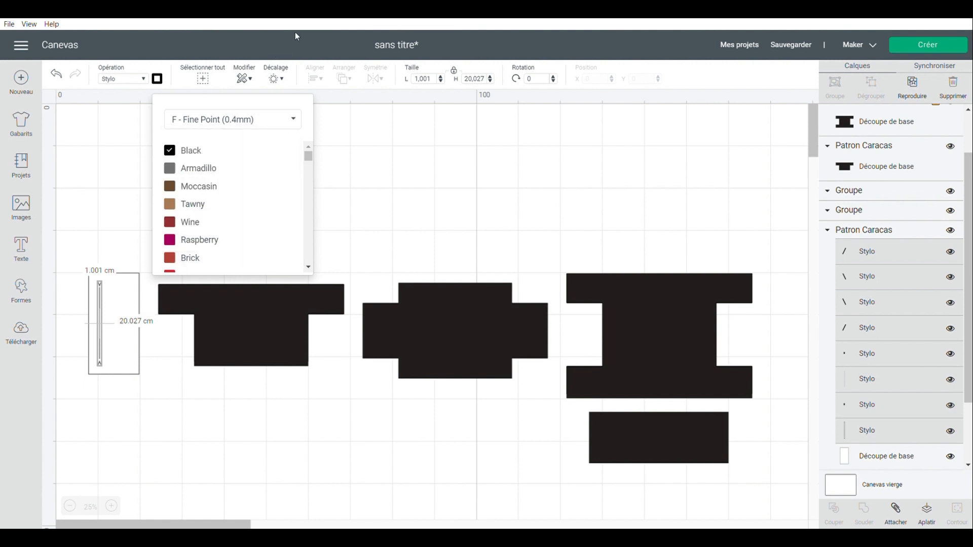
{"action": "left_click", "coordinate": [298, 45]}
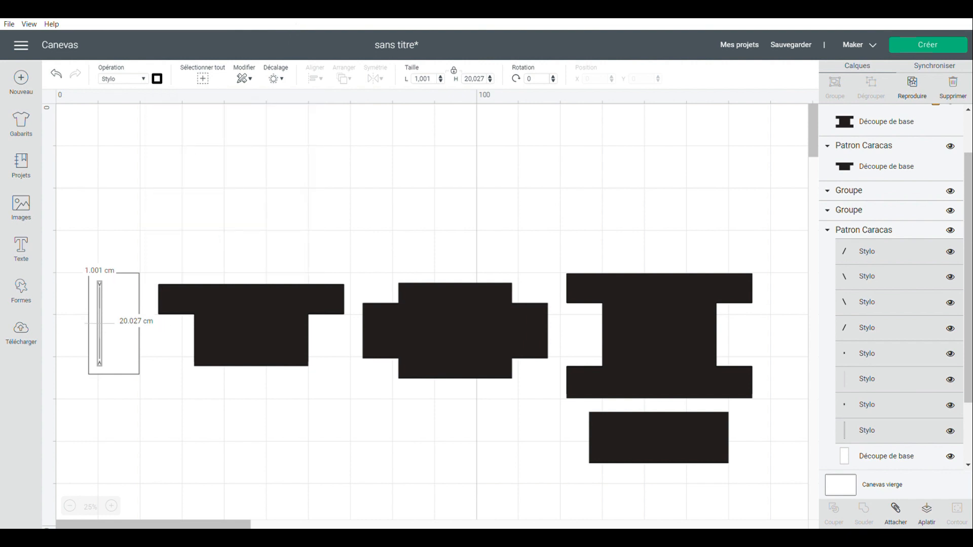
Ungroup the white rectangular piece so its inner window lines can be edited separately
{"action": "left_click", "coordinate": [112, 506]}
{"action": "left_click", "coordinate": [113, 506]}
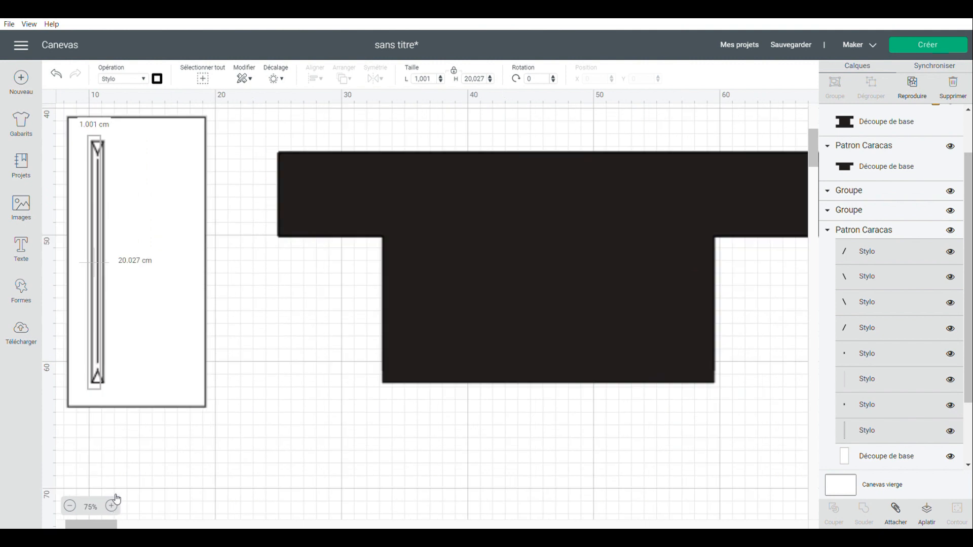
{"action": "left_click", "coordinate": [230, 357]}
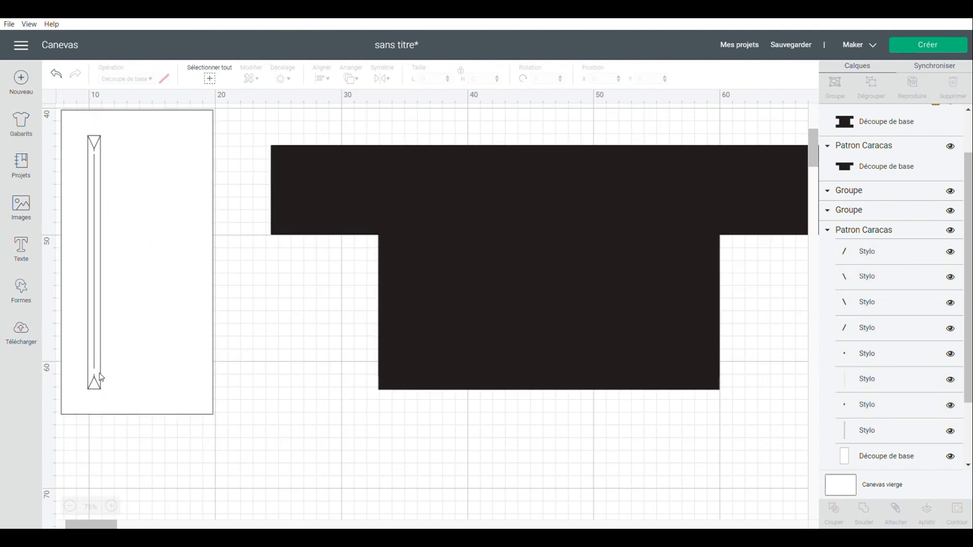
{"action": "left_click", "coordinate": [90, 172]}
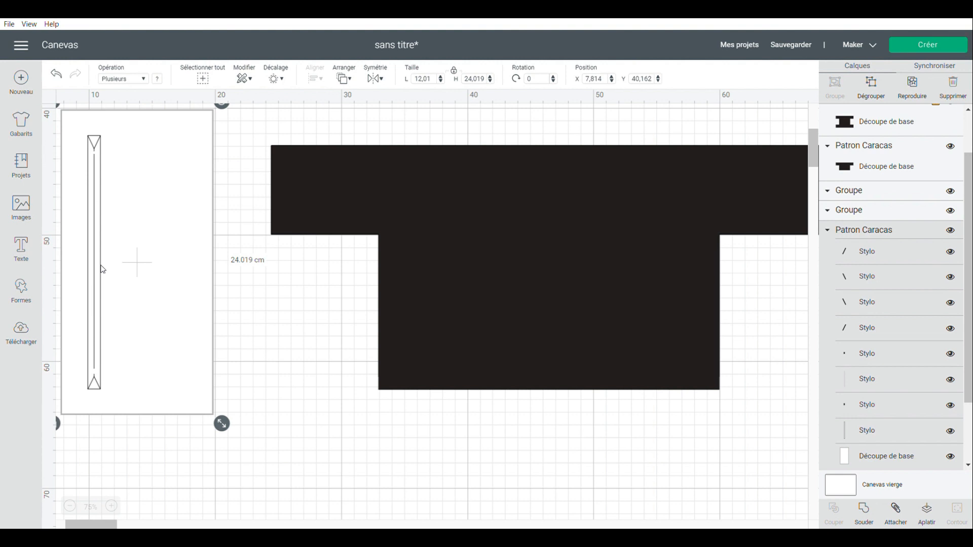
{"action": "left_click", "coordinate": [882, 388]}
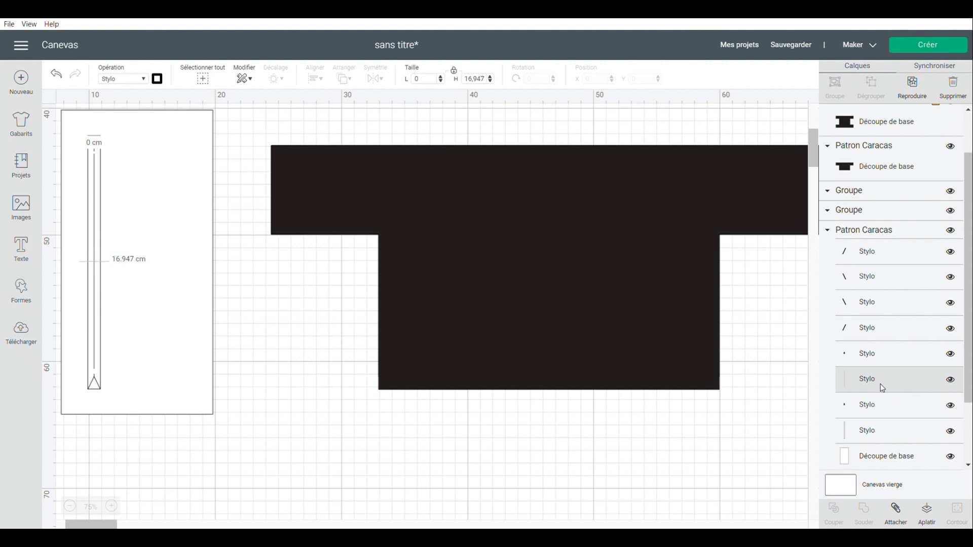
{"action": "right_click", "coordinate": [95, 335]}
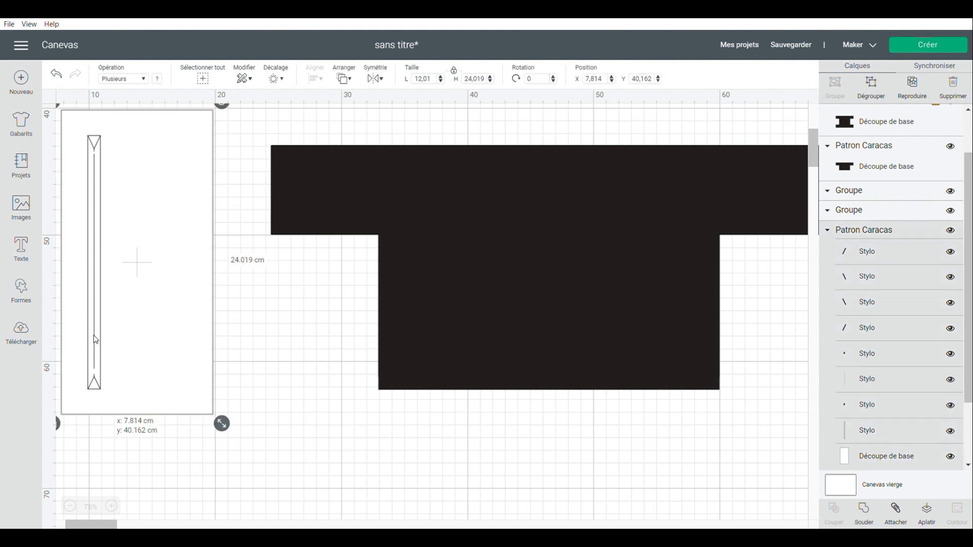
{"action": "left_click", "coordinate": [117, 211]}
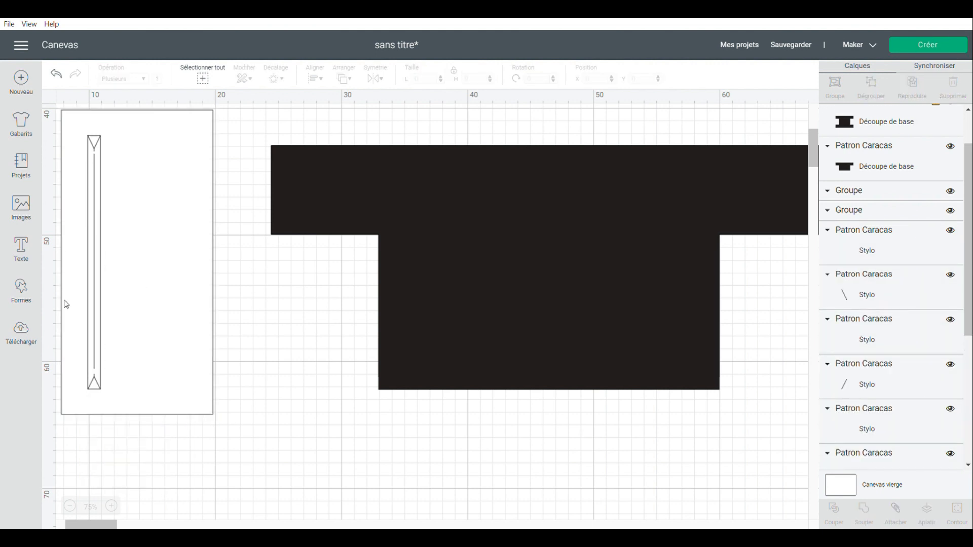
Move the inner window's vertical centre line to Y 43,305 cm and stretch it to 17,84 cm high between the two triangle tips
{"action": "left_click", "coordinate": [94, 296]}
{"action": "left_click_drag", "start_coordinate": [93, 296], "coordinate": [97, 296]}
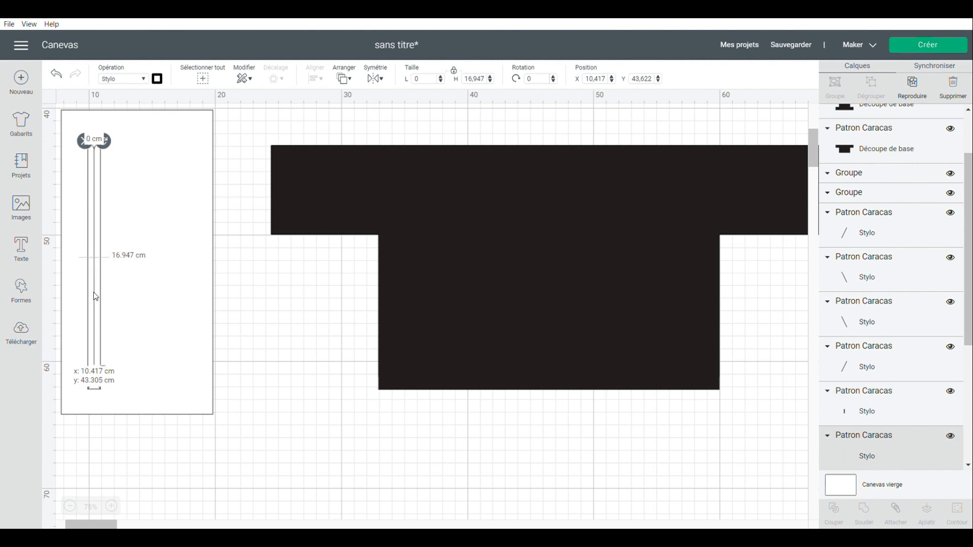
{"action": "left_click_drag", "start_coordinate": [103, 379], "coordinate": [107, 389]}
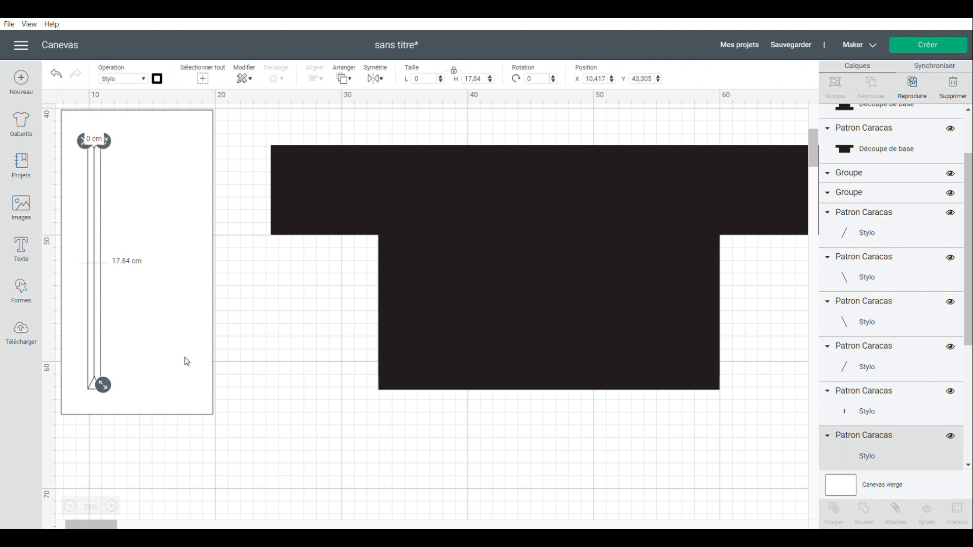
Select the white rectangle together with all its inner pen lines and group them
{"action": "left_click", "coordinate": [231, 338]}
{"action": "left_click_drag", "start_coordinate": [230, 436], "coordinate": [57, 100]}
{"action": "right_click", "coordinate": [163, 323]}
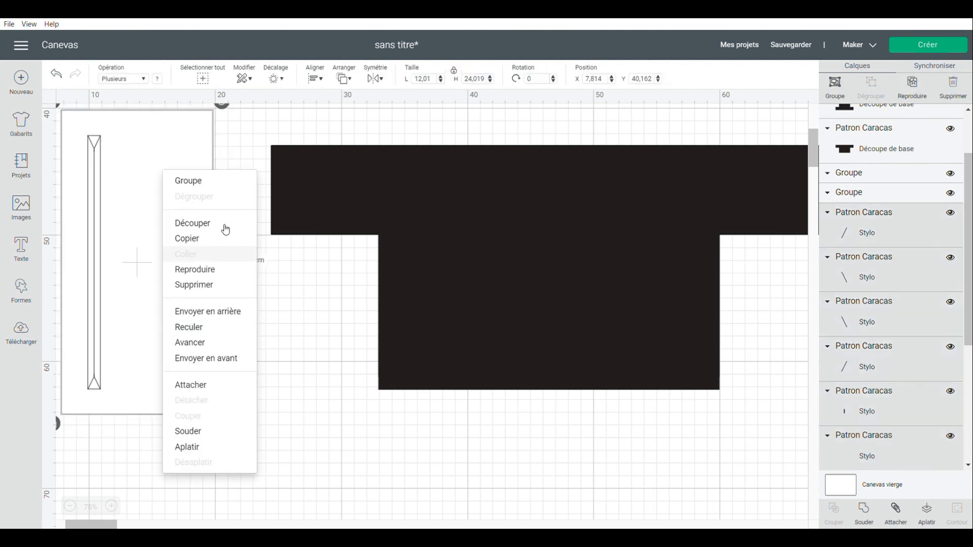
{"action": "left_click", "coordinate": [190, 181]}
{"action": "left_click", "coordinate": [264, 346]}
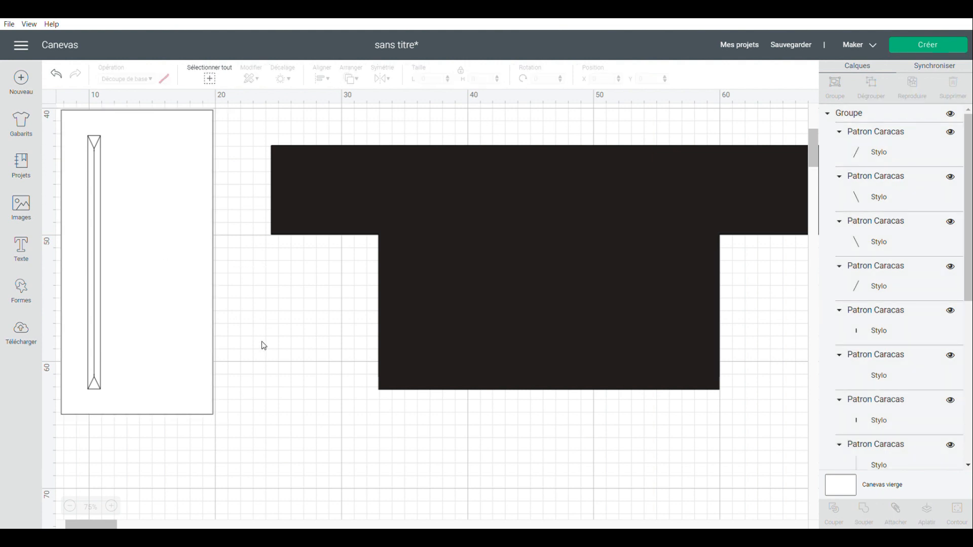
Select the base-cut rectangle layer inside the new group and restore its material colour to the black of the other pieces
{"action": "left_click", "coordinate": [70, 507]}
{"action": "scroll", "coordinate": [243, 359], "scroll_direction": "down", "scroll_amount": 7}
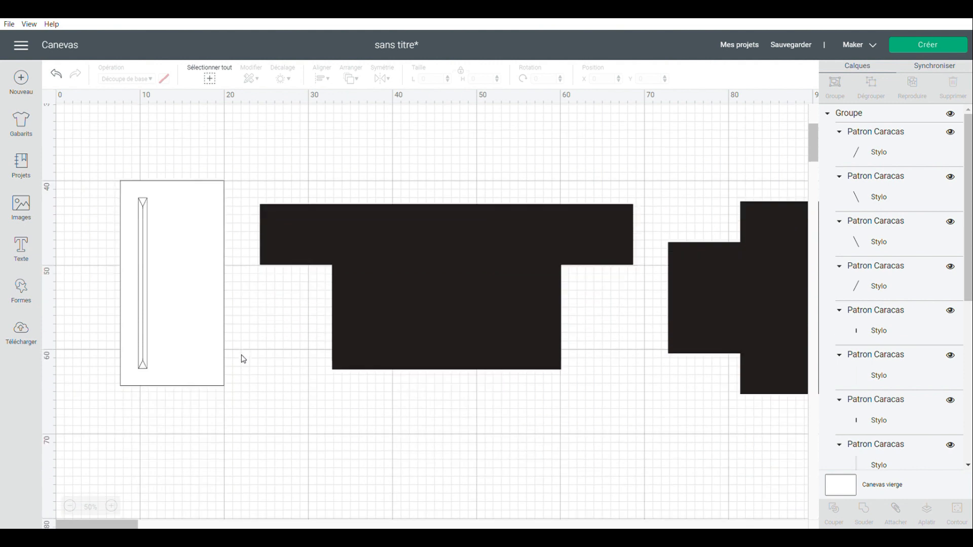
{"action": "scroll", "coordinate": [244, 358], "scroll_direction": "up", "scroll_amount": 1}
{"action": "left_click", "coordinate": [185, 279]}
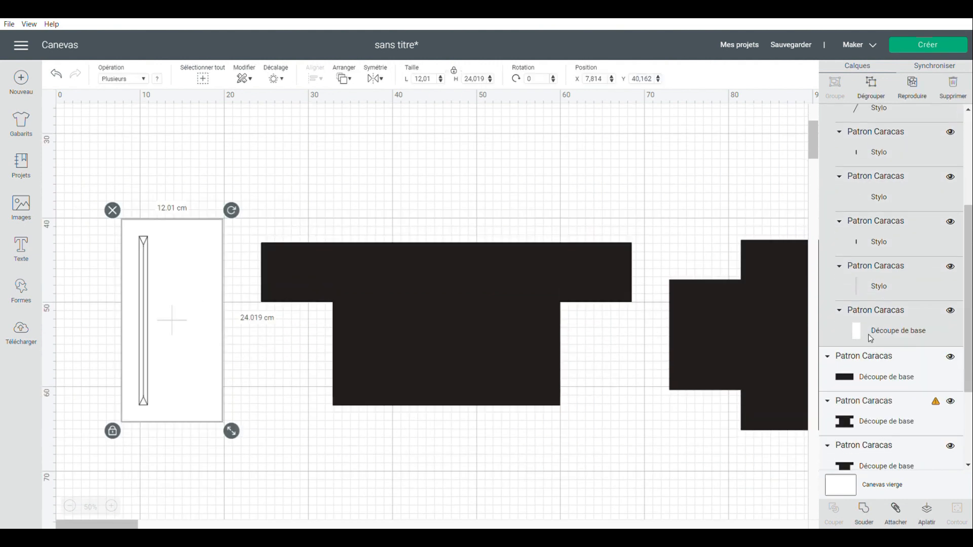
{"action": "left_click", "coordinate": [151, 79]}
{"action": "left_click", "coordinate": [164, 78]}
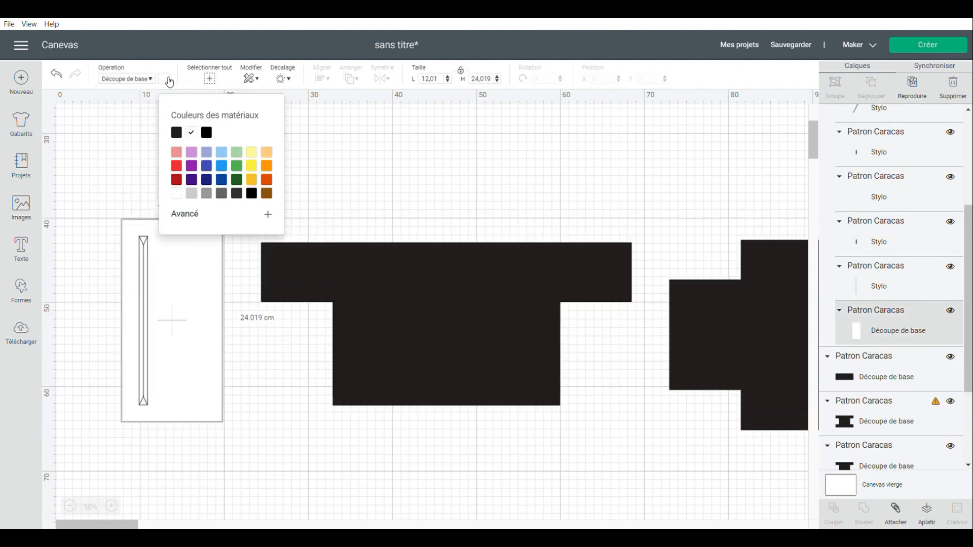
{"action": "left_click", "coordinate": [191, 133]}
{"action": "left_click", "coordinate": [325, 172]}
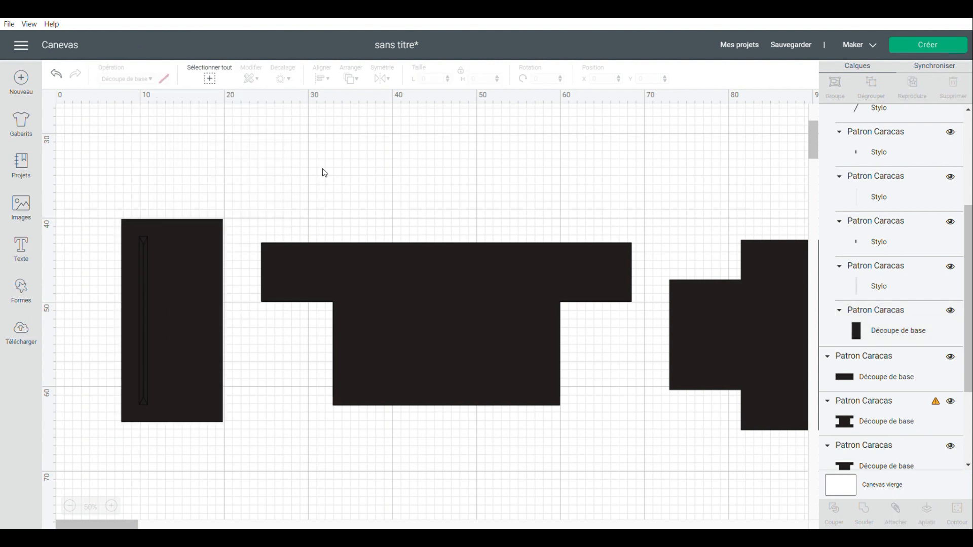